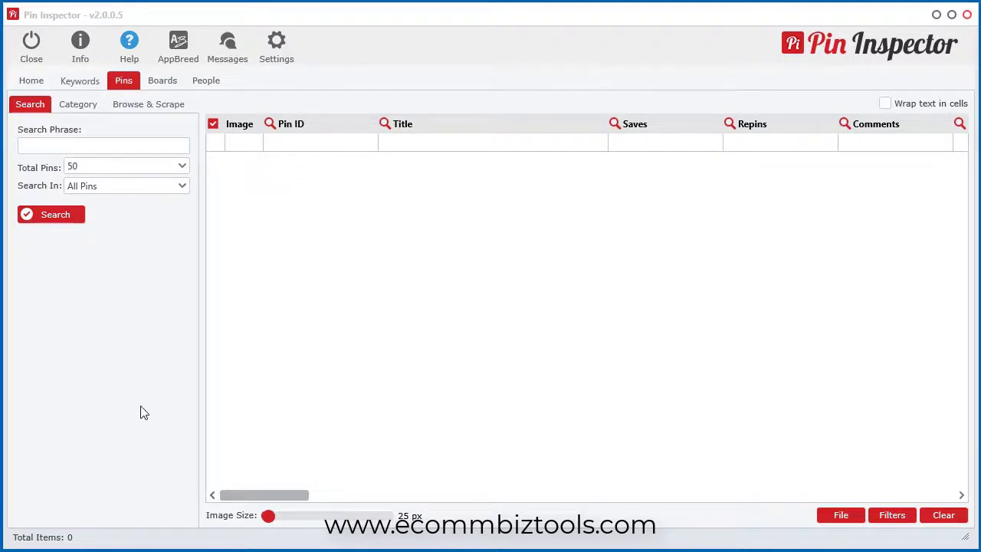
Step: Keep Total Pins at 50 and limit the search to video pins
left_click(125, 88)
left_click(52, 150)
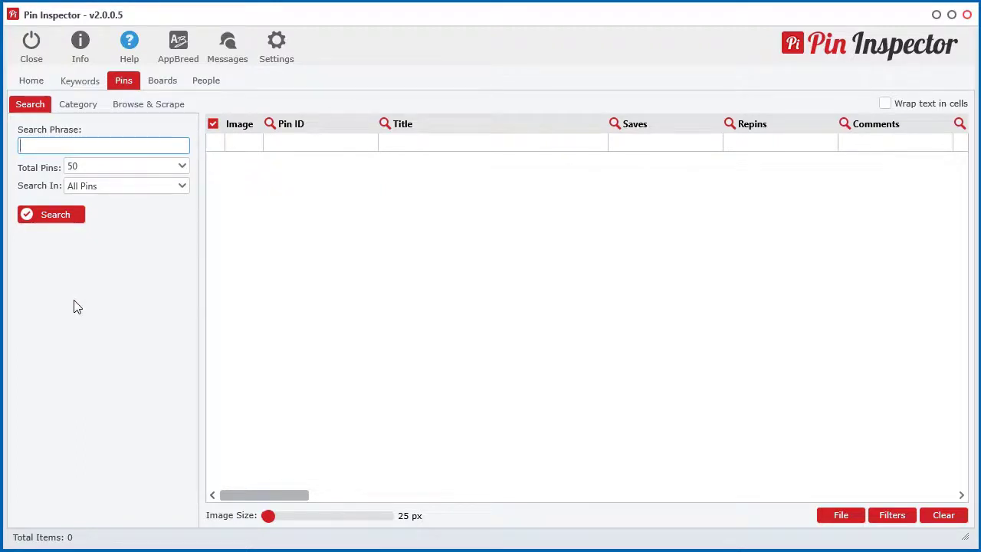
left_click(164, 167)
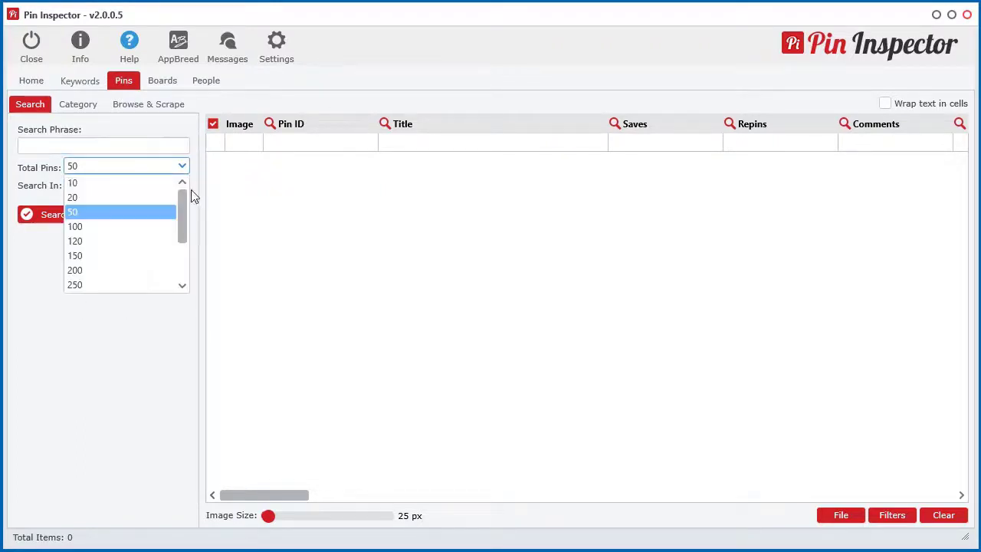
mouse_move(185, 206)
left_mouse_down()
mouse_move(184, 267)
mouse_move(183, 199)
left_mouse_up()
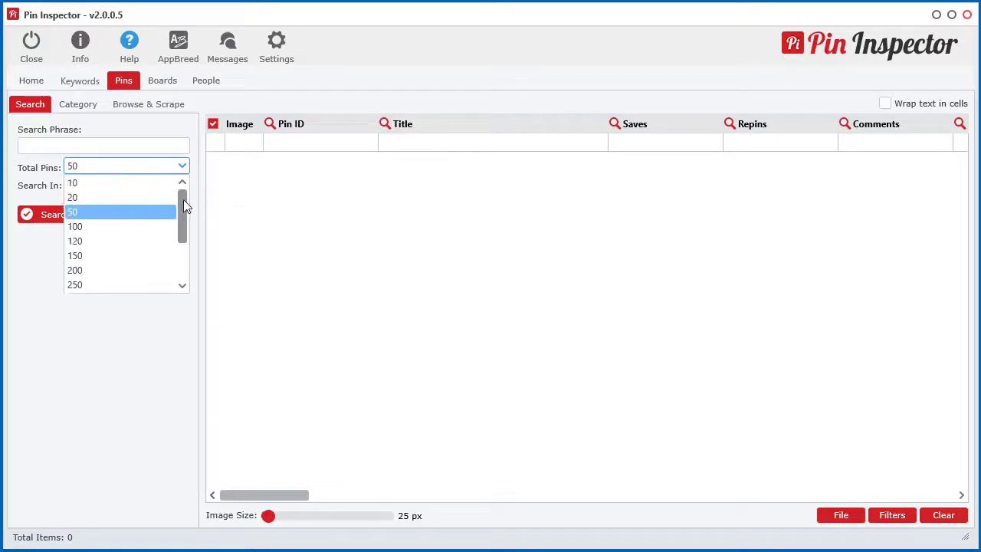
left_click(114, 212)
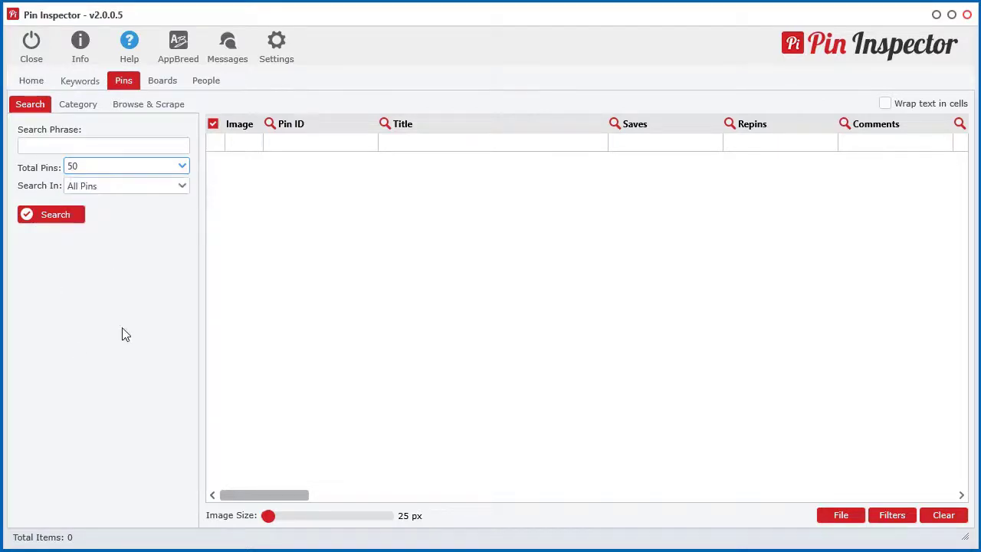
left_click(113, 191)
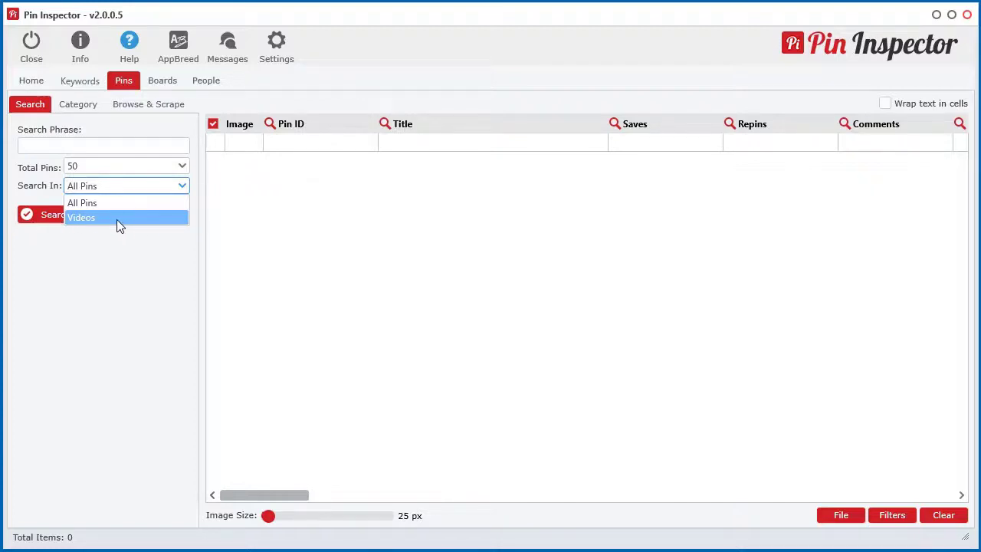
left_click(118, 218)
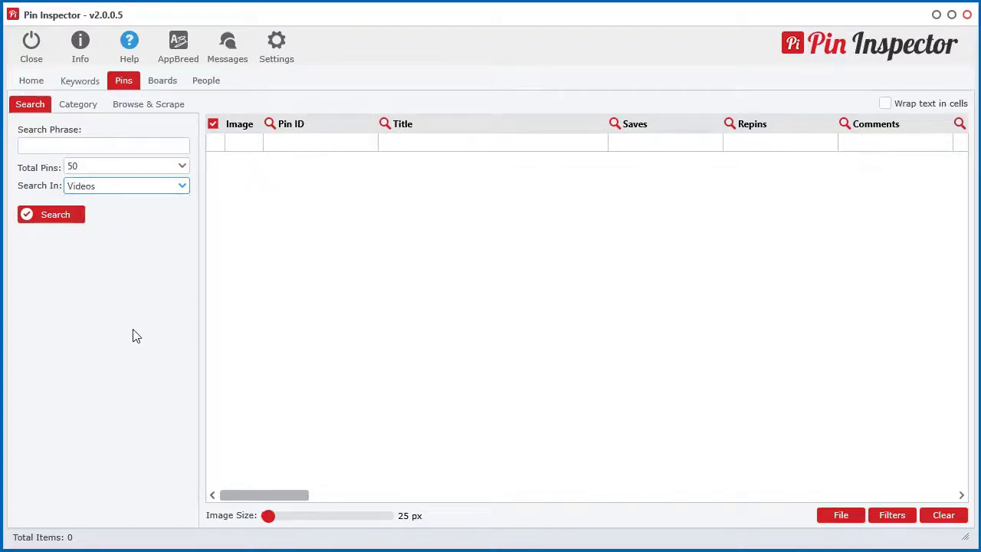
Step: Enter 'dog' as the search phrase
left_click(90, 145)
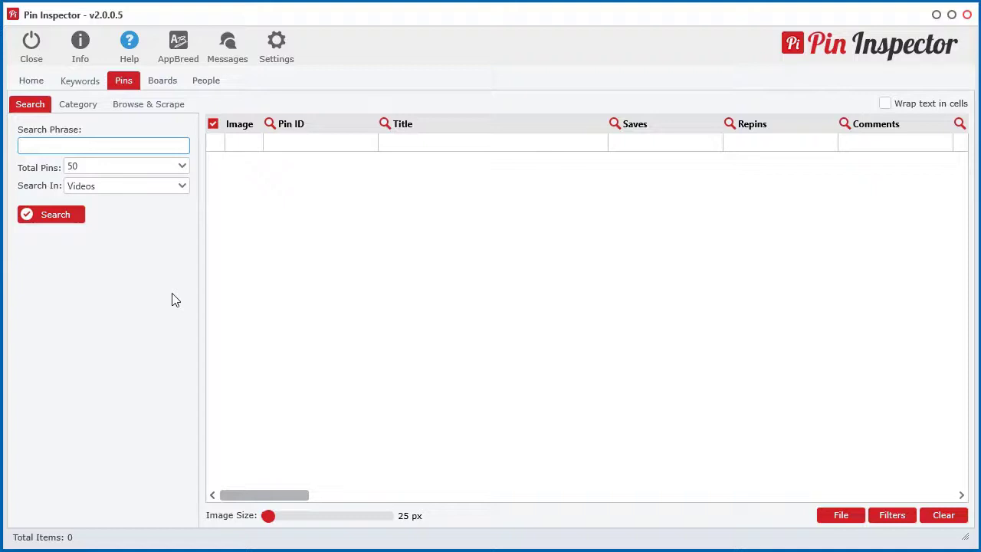
type("dog")
left_click(48, 227)
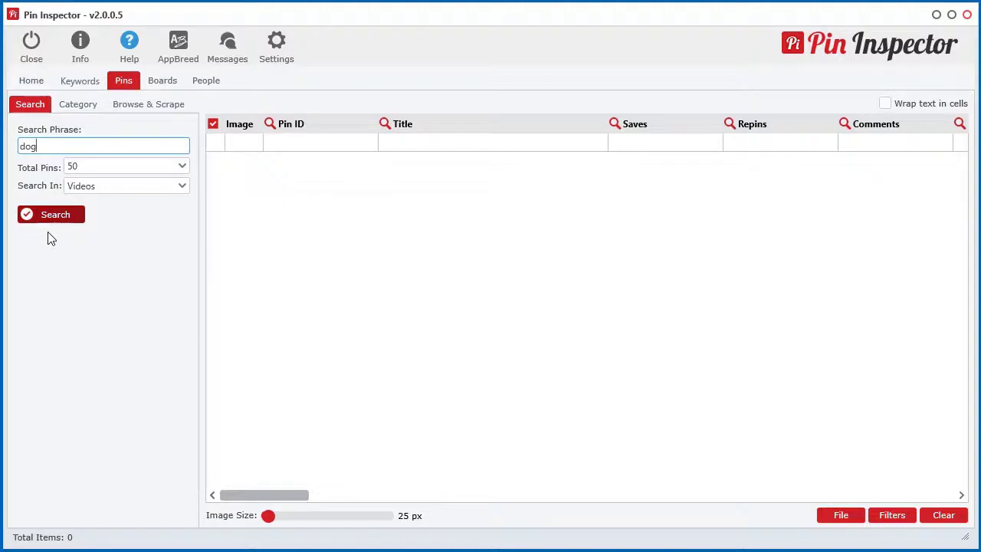
left_click(274, 50)
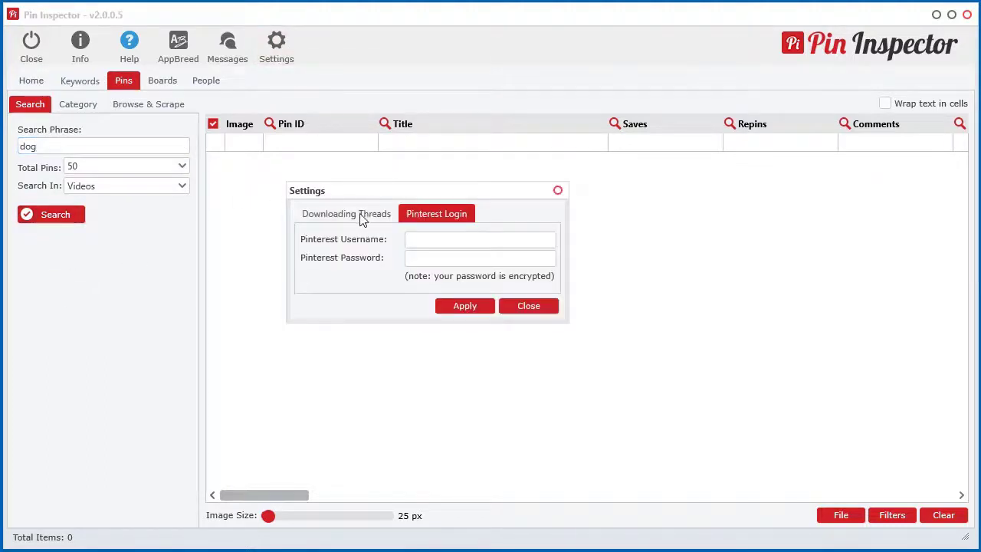
left_click(349, 220)
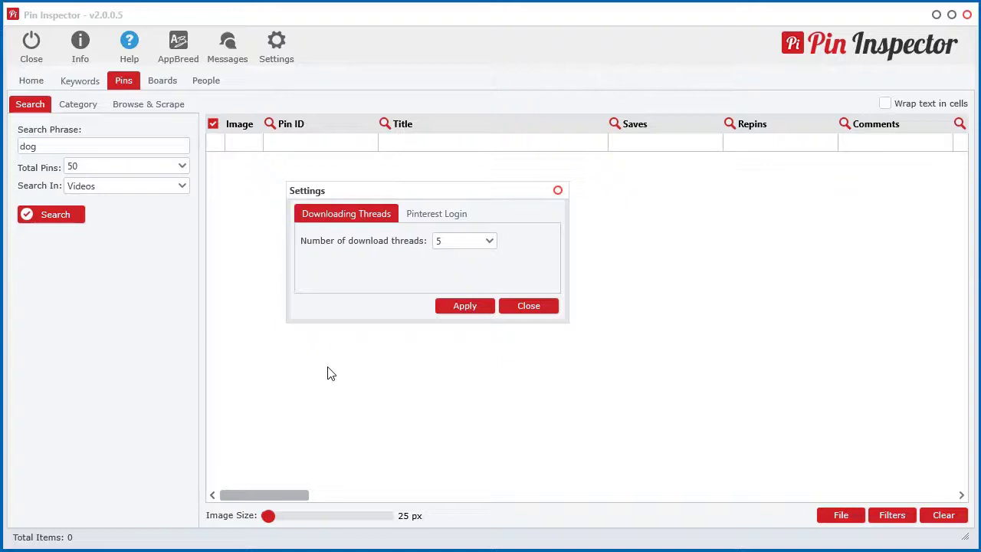
left_click_drag(425, 195, 413, 211)
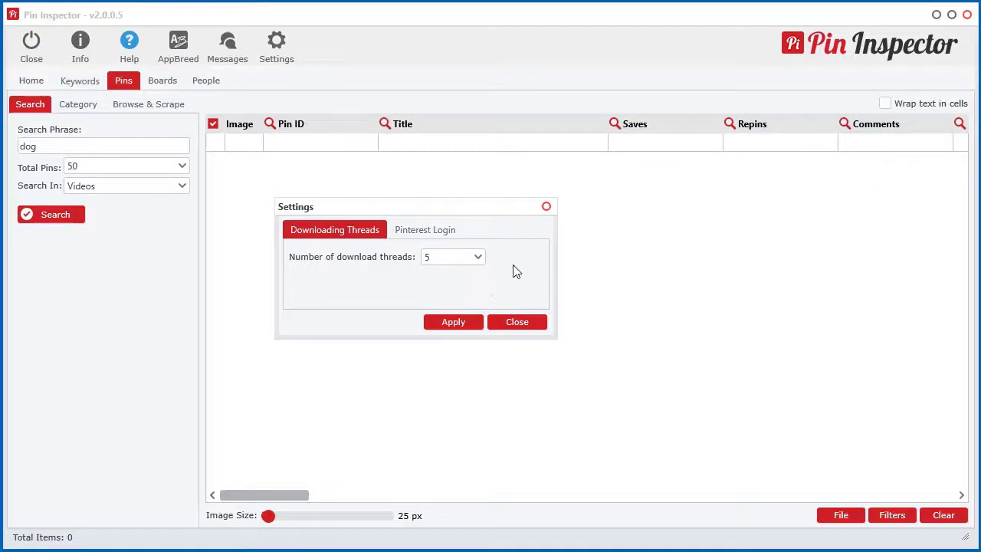
left_click(480, 258)
scroll(484, 372, "down", 3)
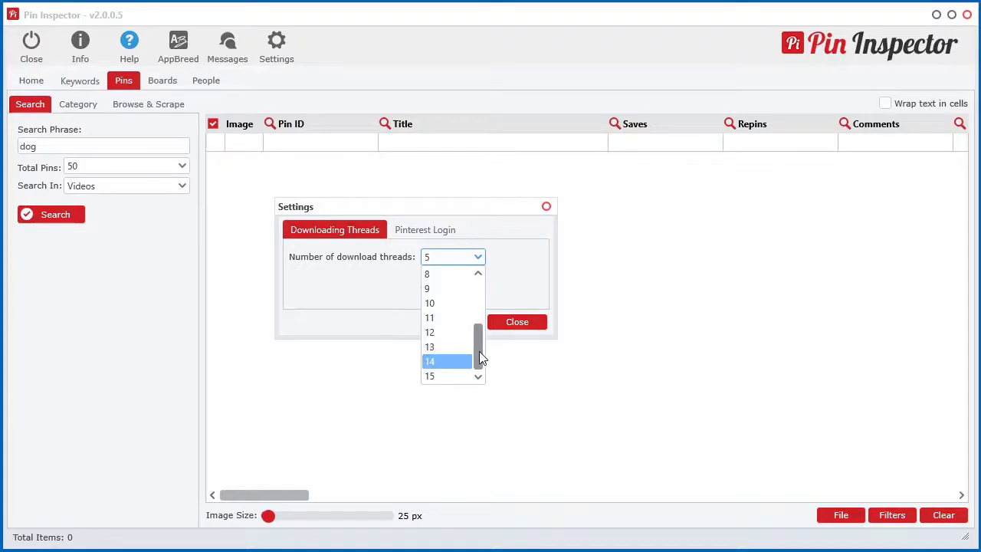
left_click_drag(479, 351, 479, 314)
left_click(451, 303)
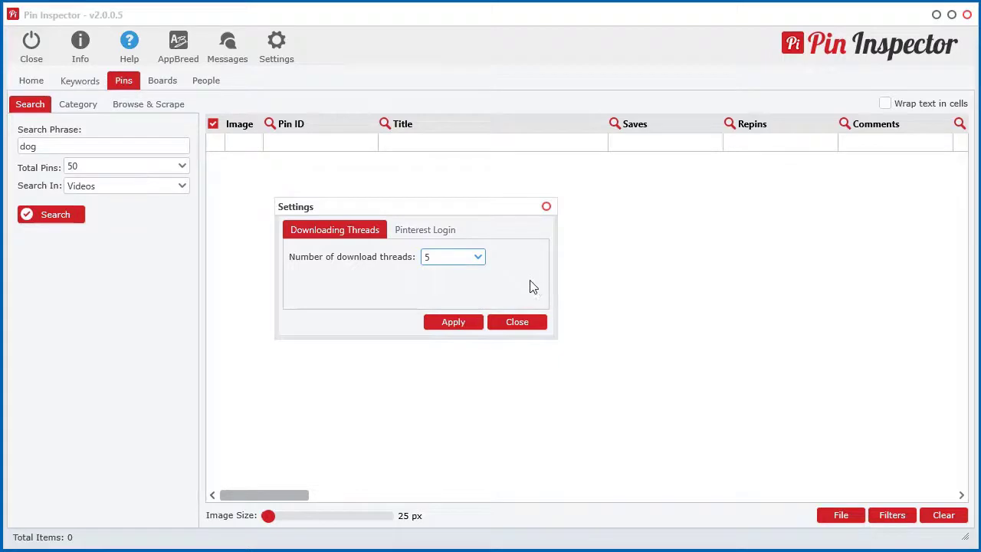
left_click(477, 257)
mouse_move(479, 307)
left_mouse_down()
mouse_move(474, 330)
mouse_move(479, 322)
left_mouse_up()
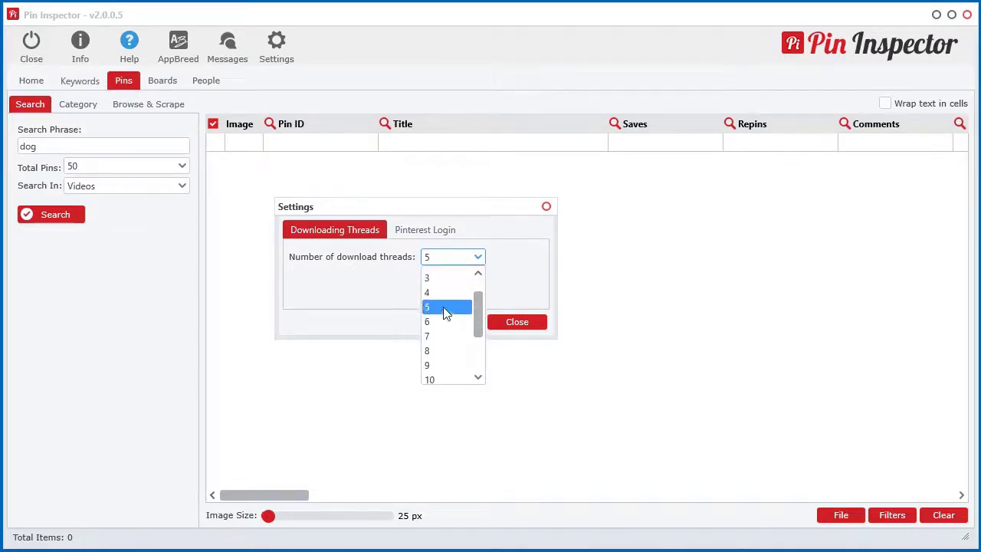
left_click(444, 309)
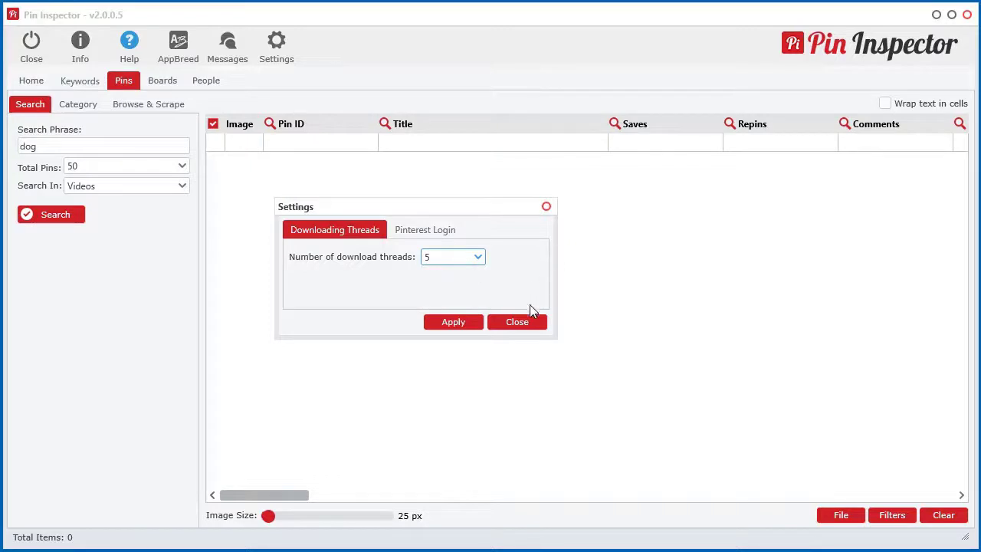
left_click(474, 322)
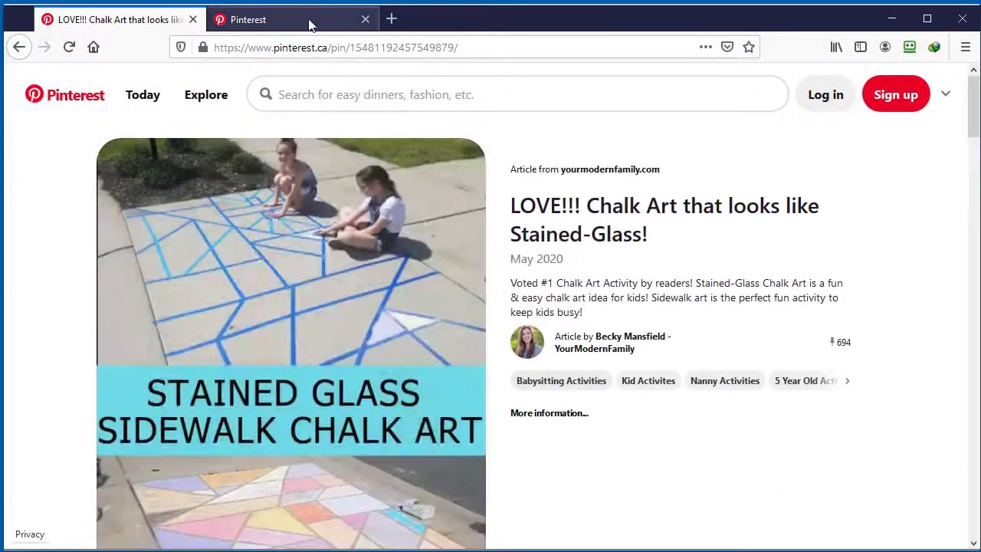
Step: Look over the Pinterest tabs, then go back to the fun search results
left_click(309, 22)
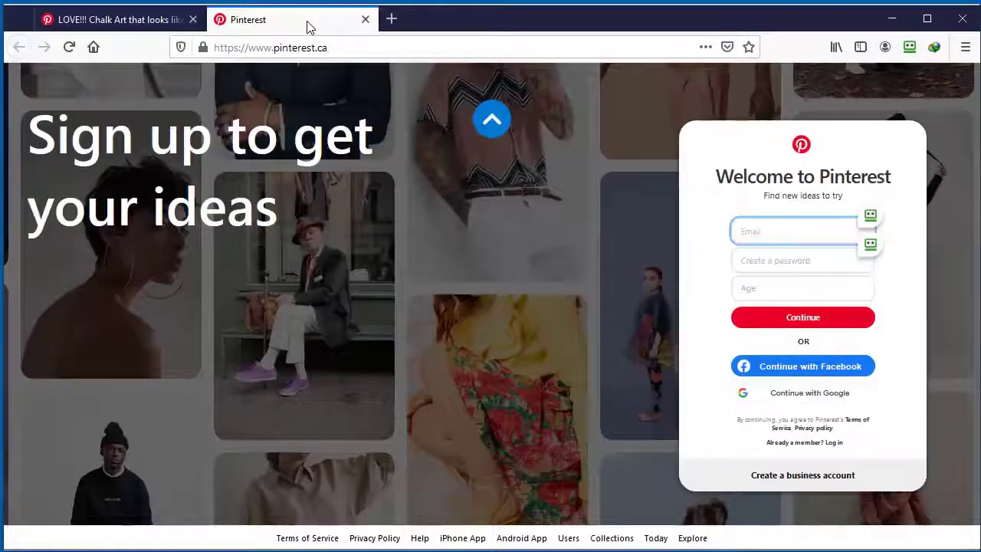
scroll(549, 335, "up", 3)
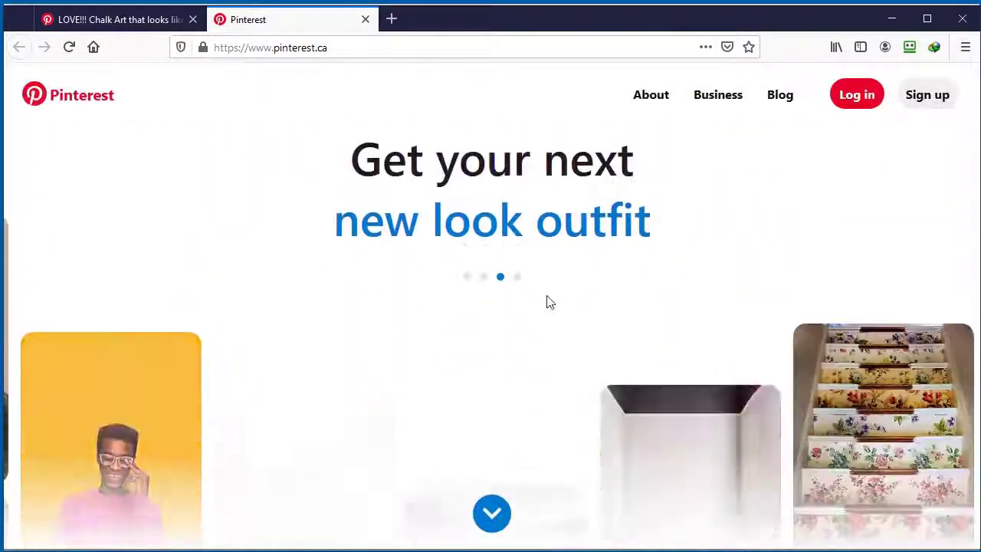
scroll(360, 288, "down", 1)
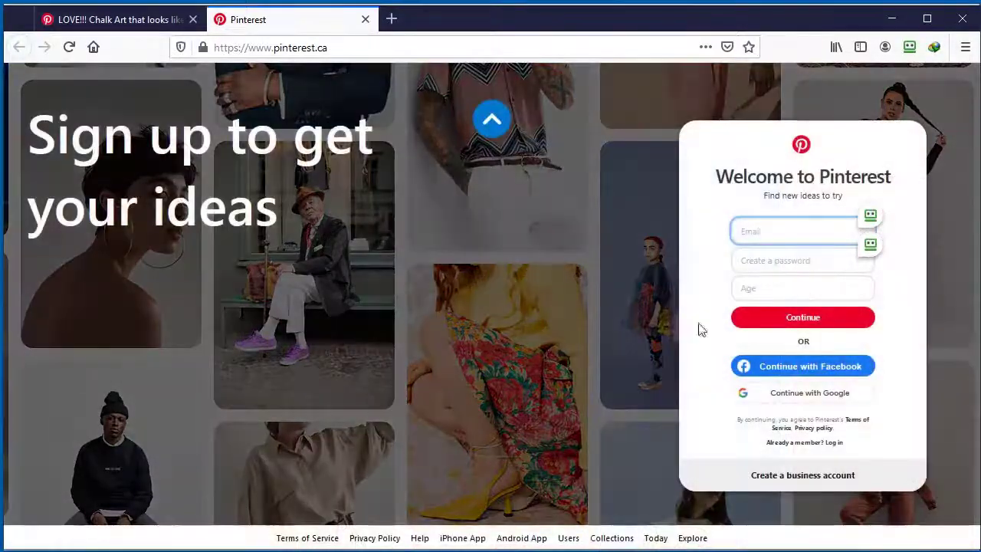
left_click(120, 22)
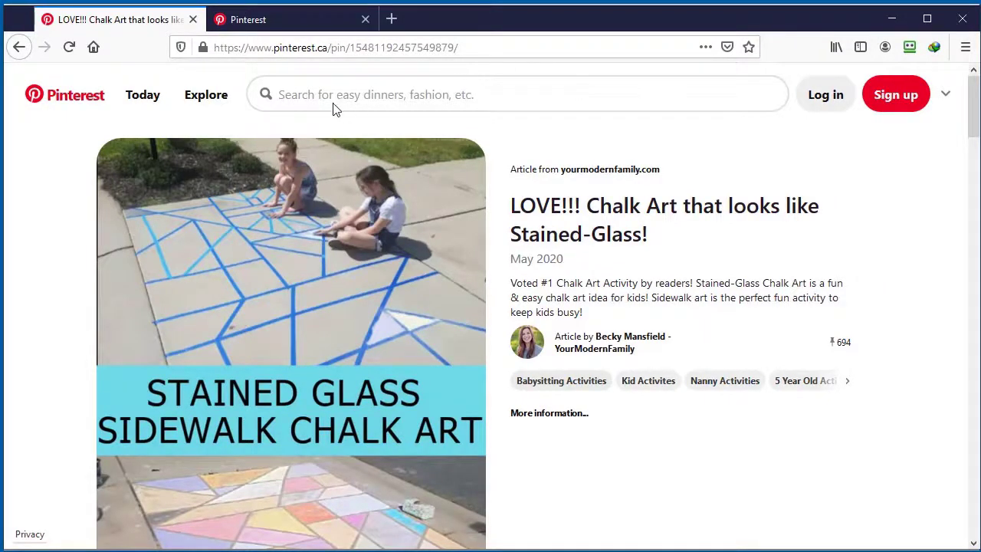
key("alt+Left")
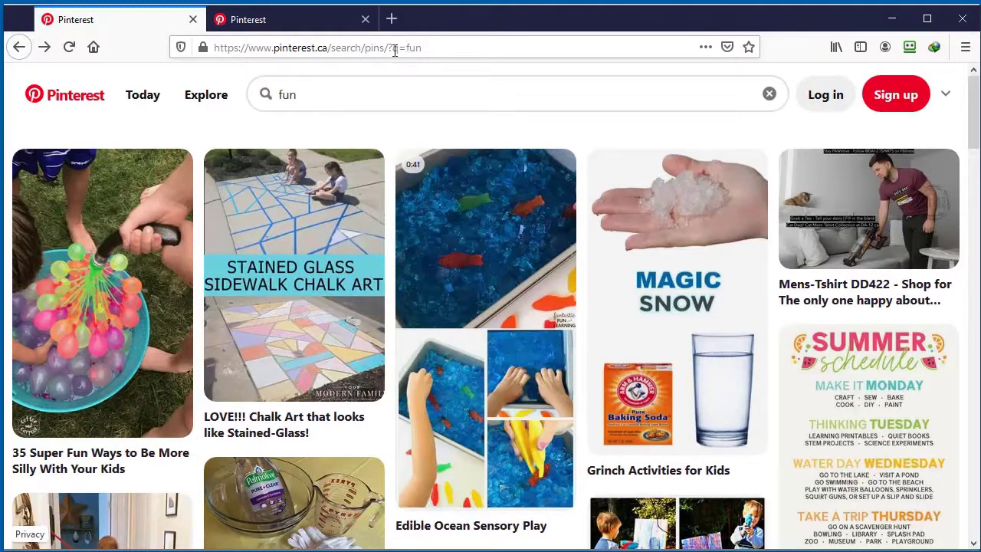
Step: Scroll the fun pin results, close the login prompt, and minimize Firefox
left_click(423, 48)
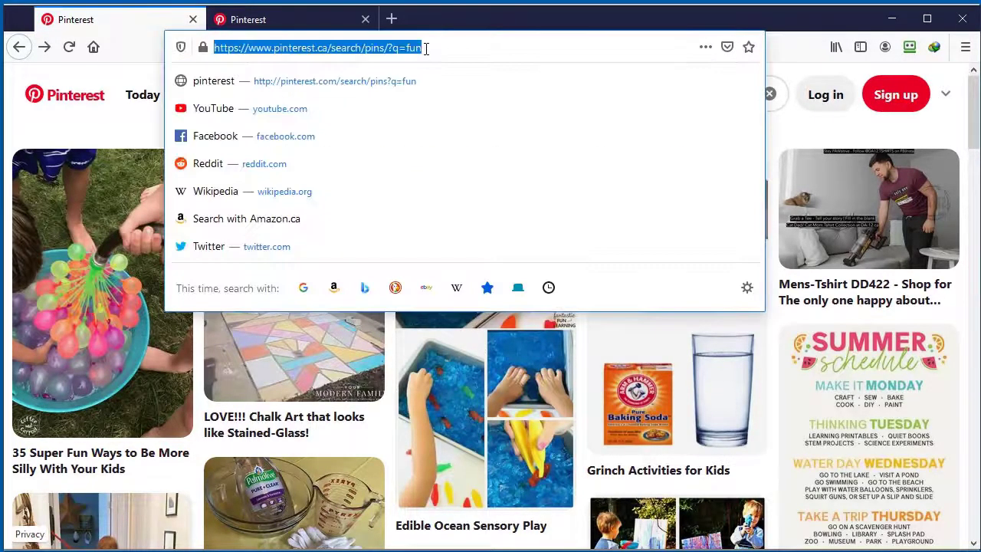
left_click(460, 49)
key("Escape")
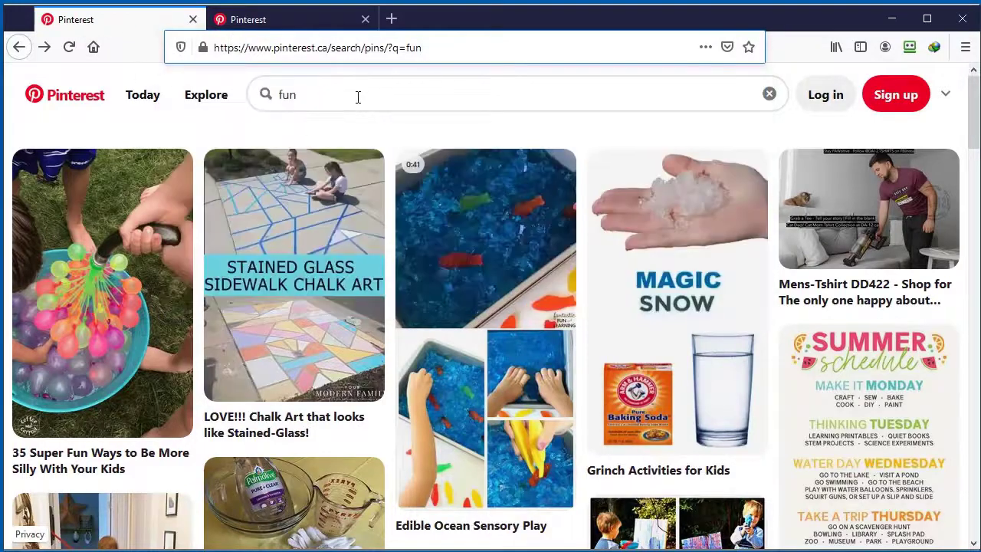
scroll(460, 345, "down", 15)
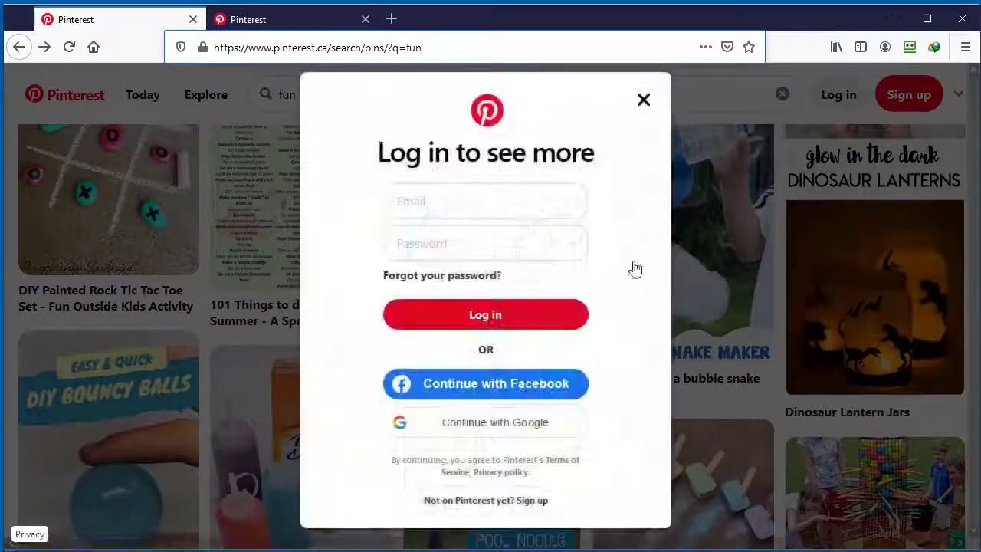
left_click(644, 100)
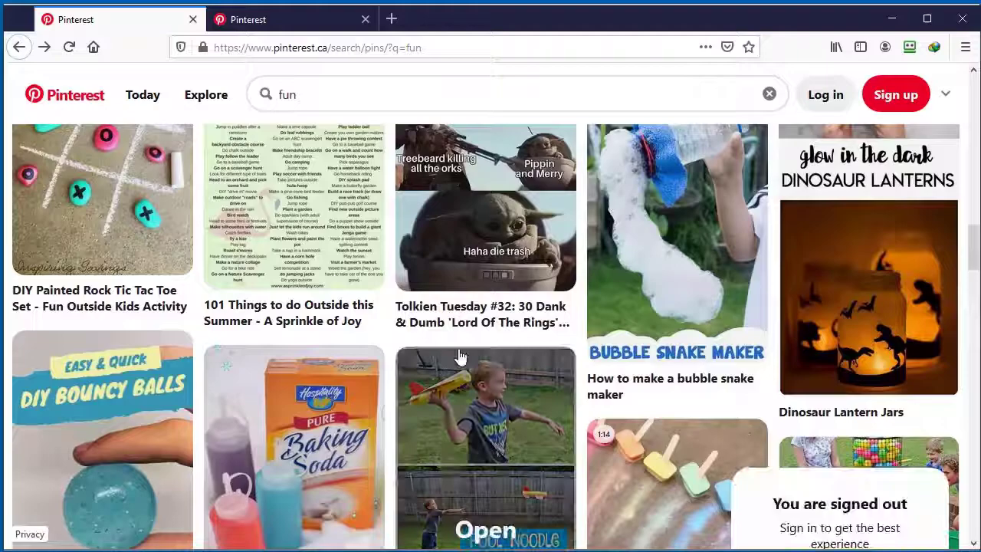
scroll(433, 345, "down", 10)
scroll(433, 345, "down", 10)
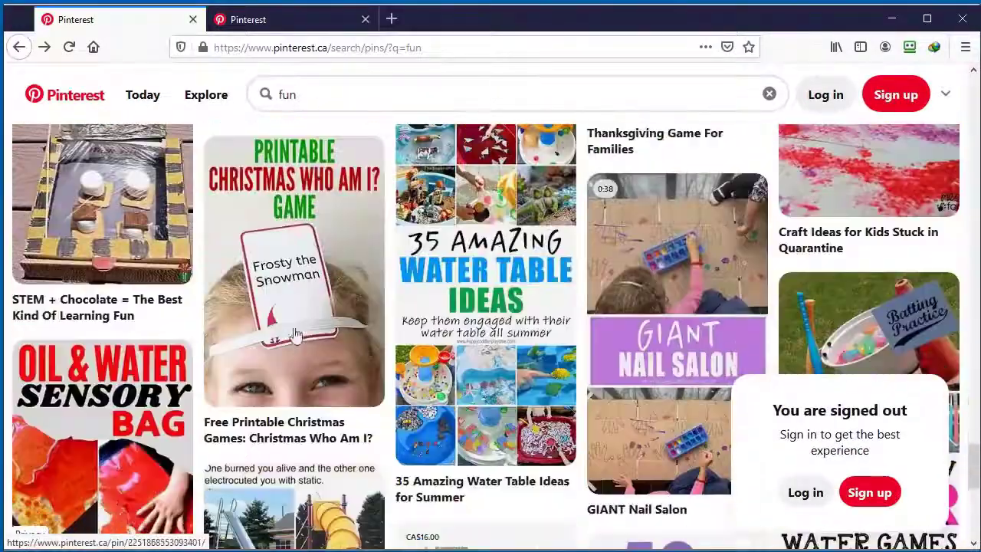
left_click(907, 23)
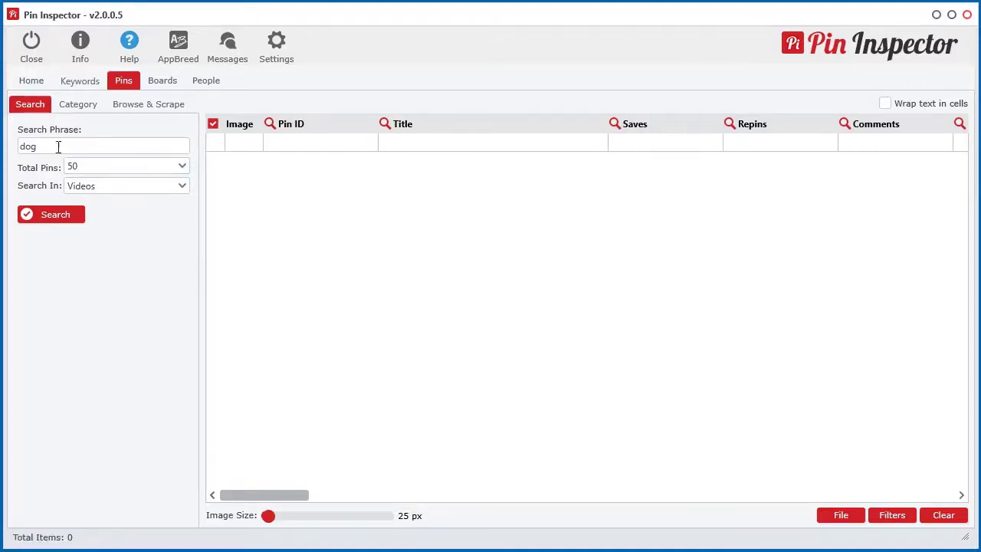
Step: Run the dog video search to list 50 pins with IDs, titles, saves, repins and comments
left_click(49, 217)
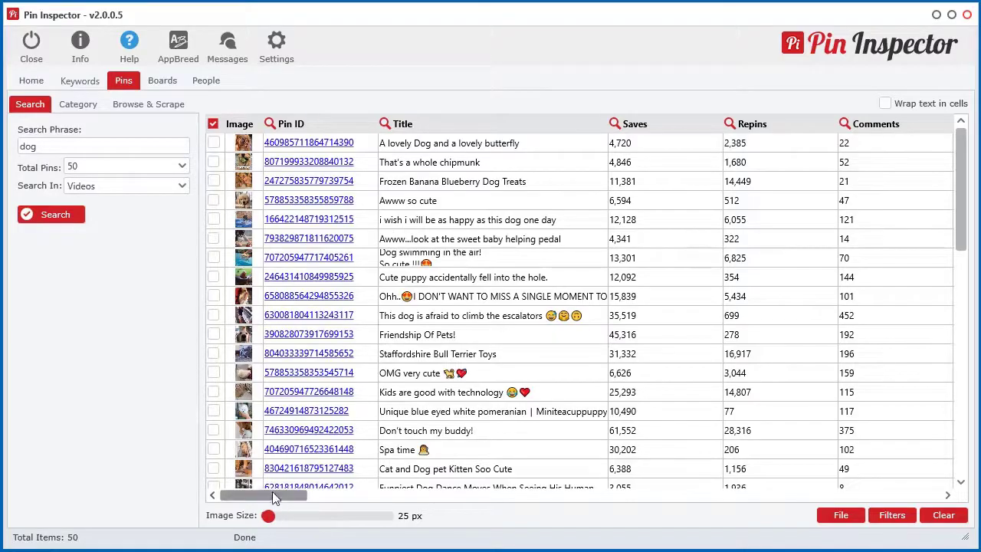
left_click_drag(261, 500, 899, 502)
scroll(636, 373, "down", 10)
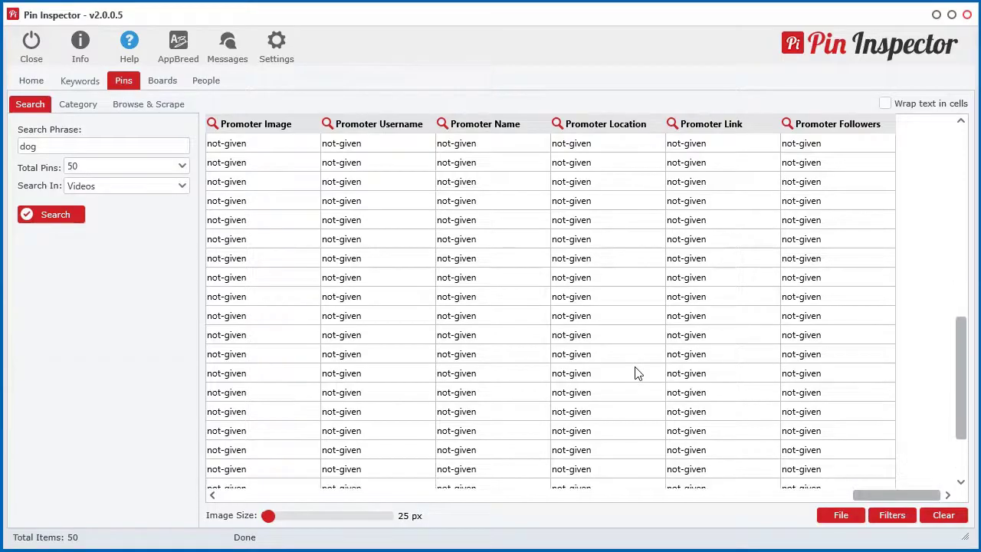
scroll(636, 373, "up", 10)
left_click_drag(897, 495, 261, 469)
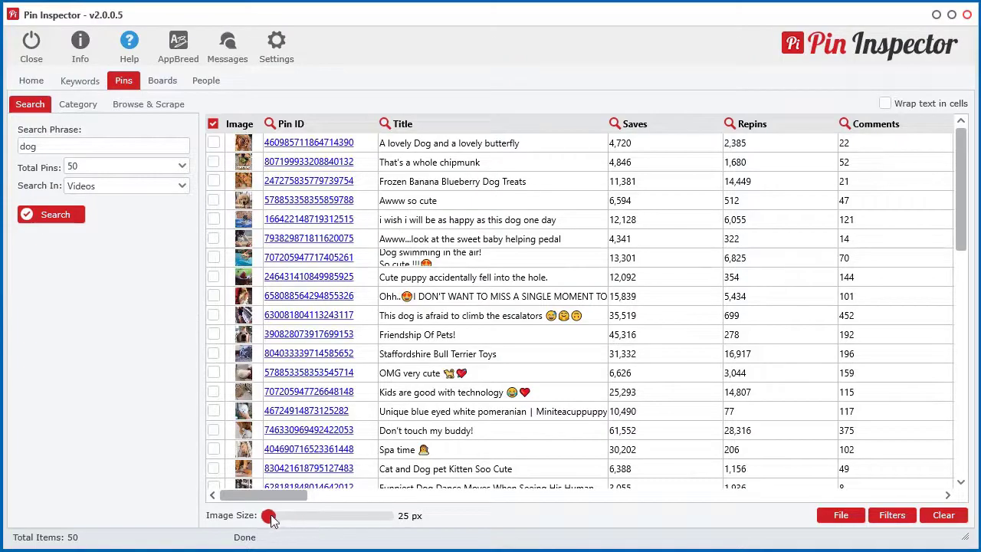
Step: Enlarge the pin thumbnails to 136 px and browse down the results
left_click_drag(272, 519, 404, 522)
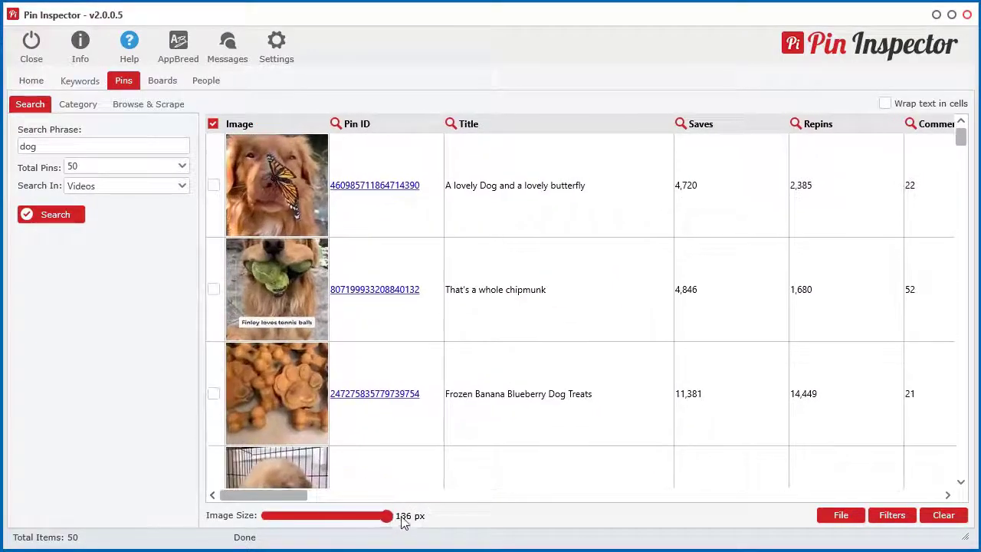
scroll(357, 407, "down", 5)
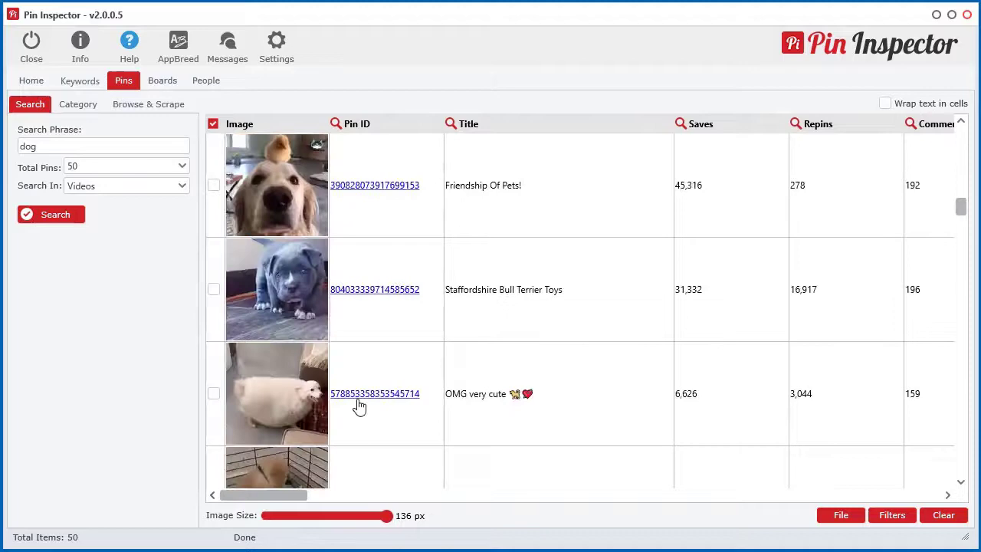
scroll(357, 401, "down", 6)
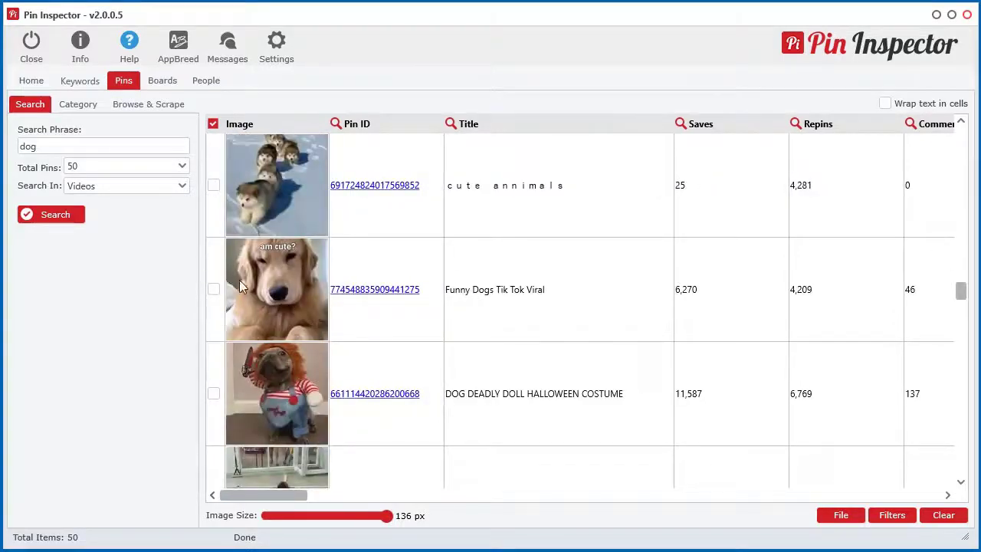
scroll(343, 437, "down", 20)
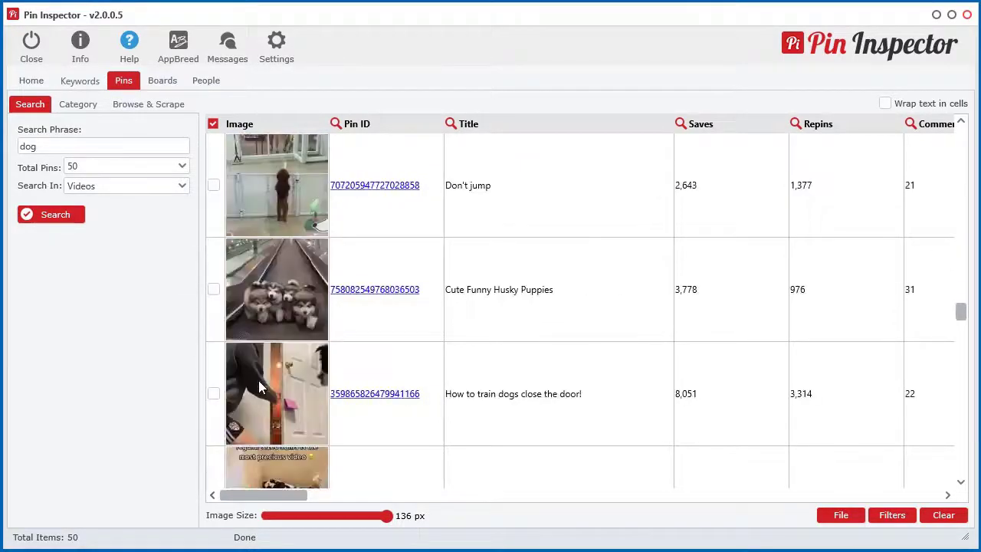
scroll(291, 391, "down", 2)
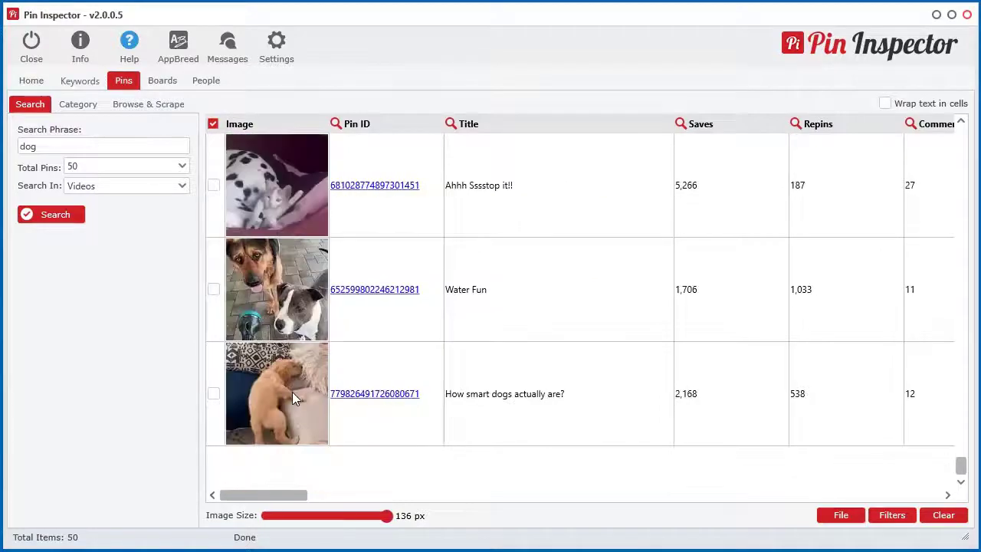
Step: Open the 'A lovely Dog and a lovely butterfly' pin on Pinterest
scroll(292, 392, "up", 20)
scroll(292, 392, "up", 1)
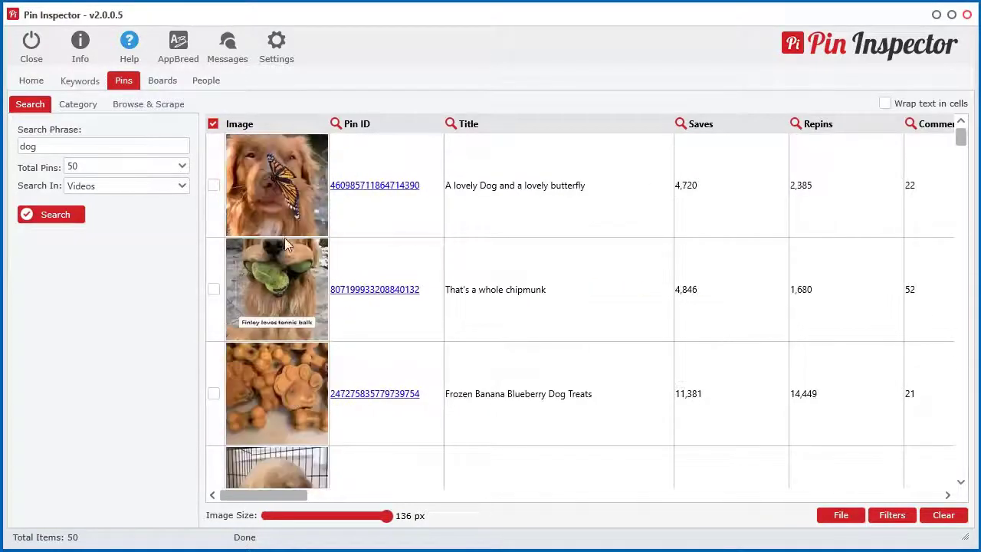
left_click(359, 188)
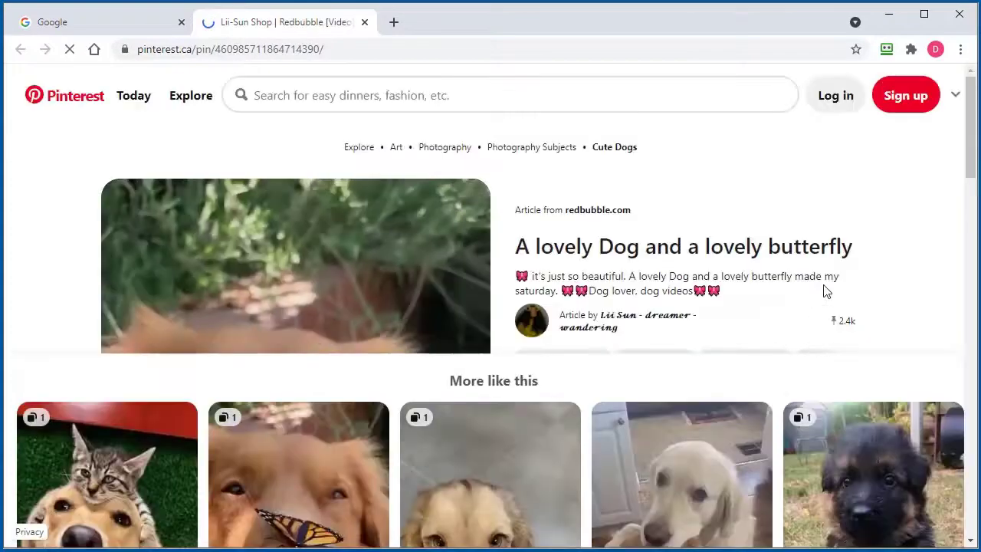
Step: Look over the butterfly dog pin page, close its tab, and minimize Chrome
scroll(843, 280, "down", 2)
scroll(876, 273, "down", 2)
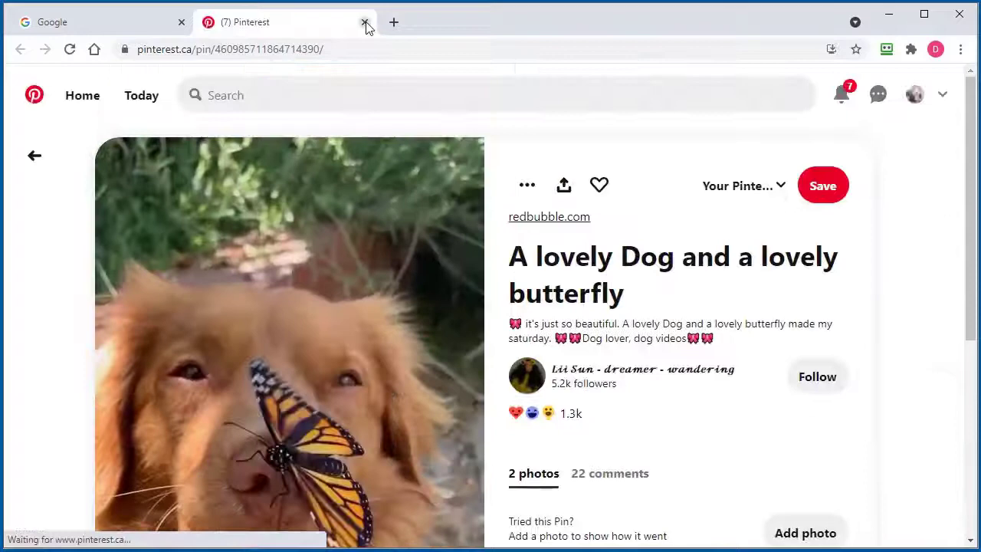
left_click(365, 23)
left_click(888, 14)
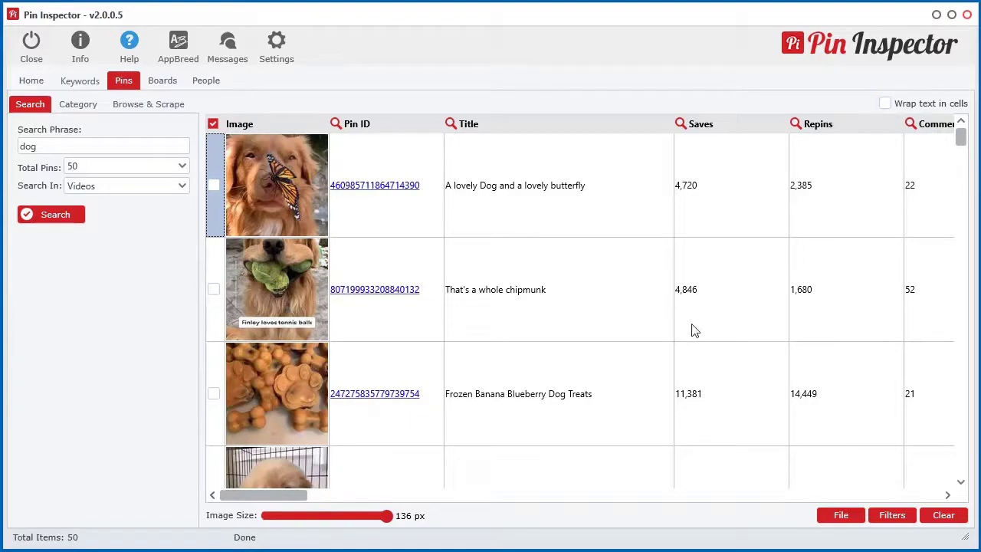
Step: Try different thumbnail sizes and title wrapping, ending with 58 px thumbnails and wrapped titles
scroll(693, 334, "down", 5)
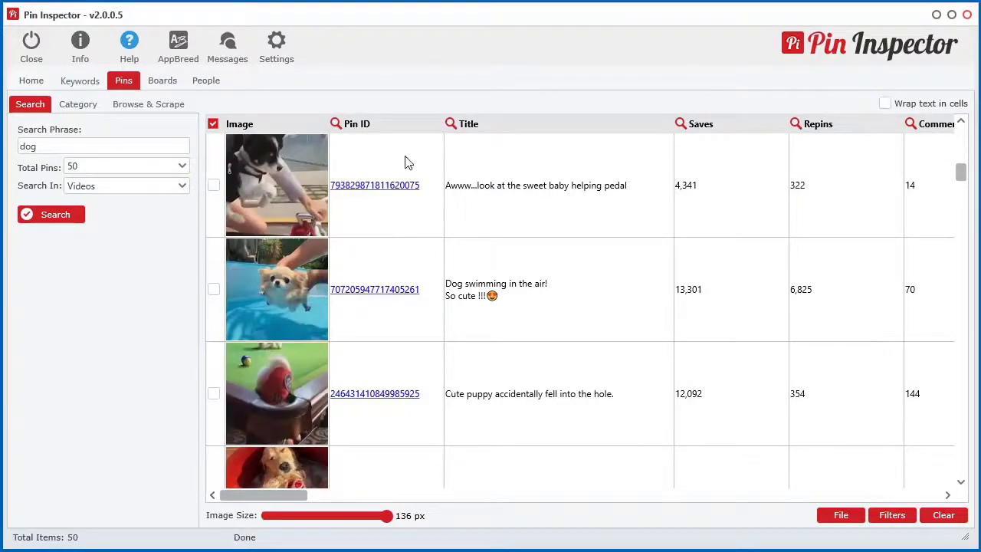
left_click_drag(387, 516, 299, 516)
left_click(886, 103)
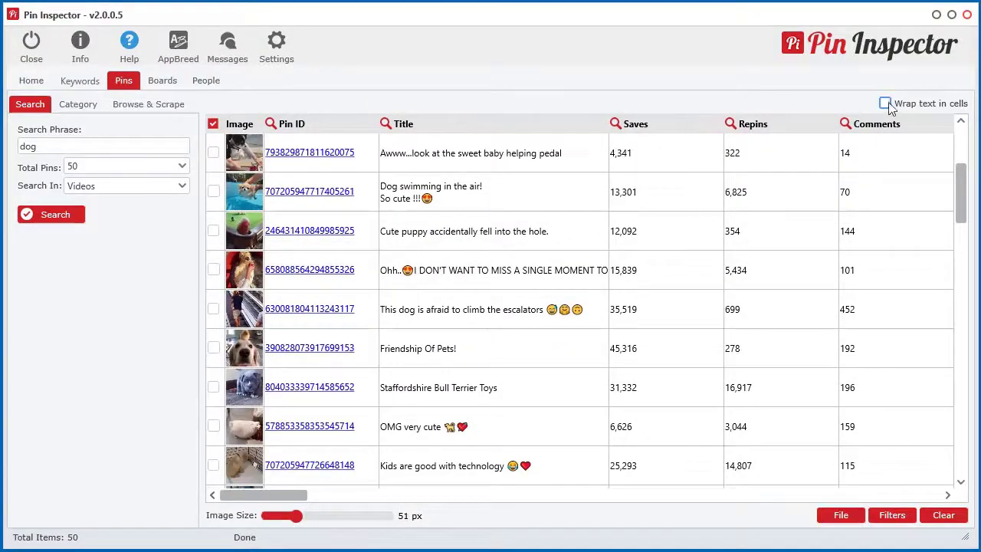
left_click_drag(300, 519, 267, 521)
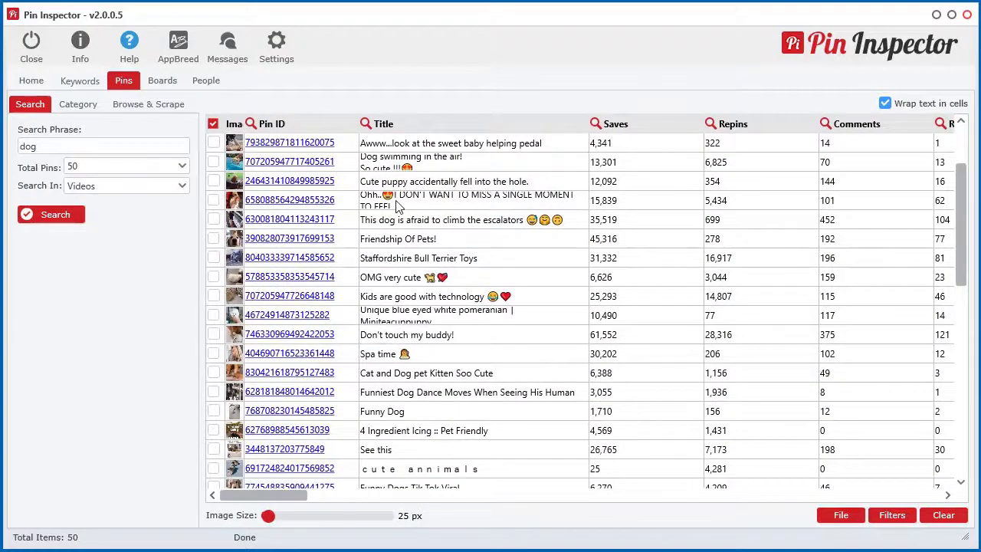
left_click(903, 106)
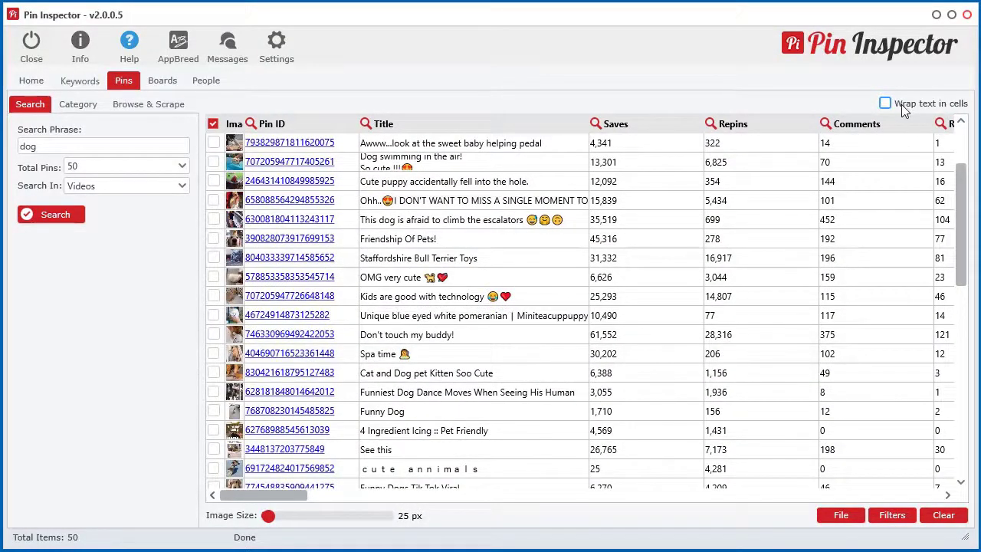
left_click(903, 108)
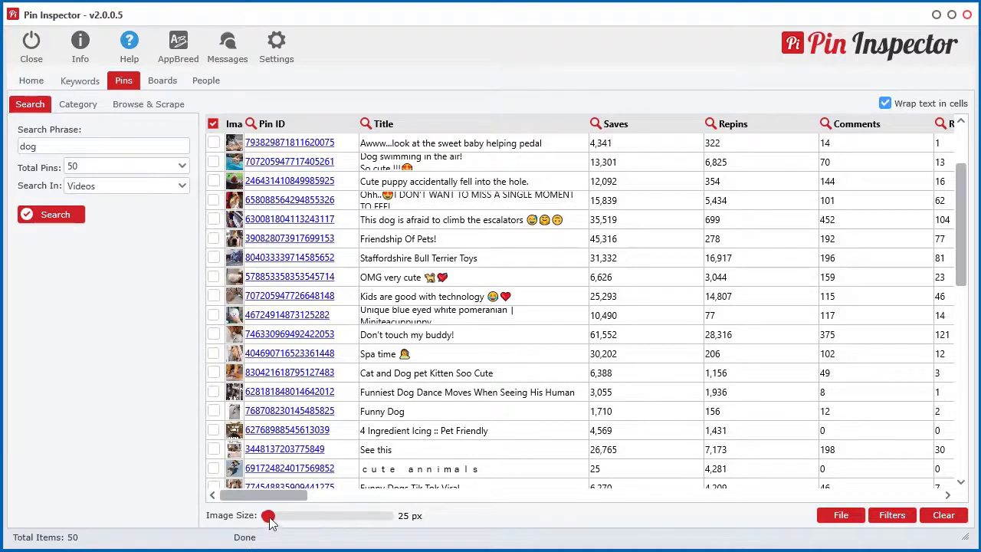
left_click_drag(268, 521, 304, 516)
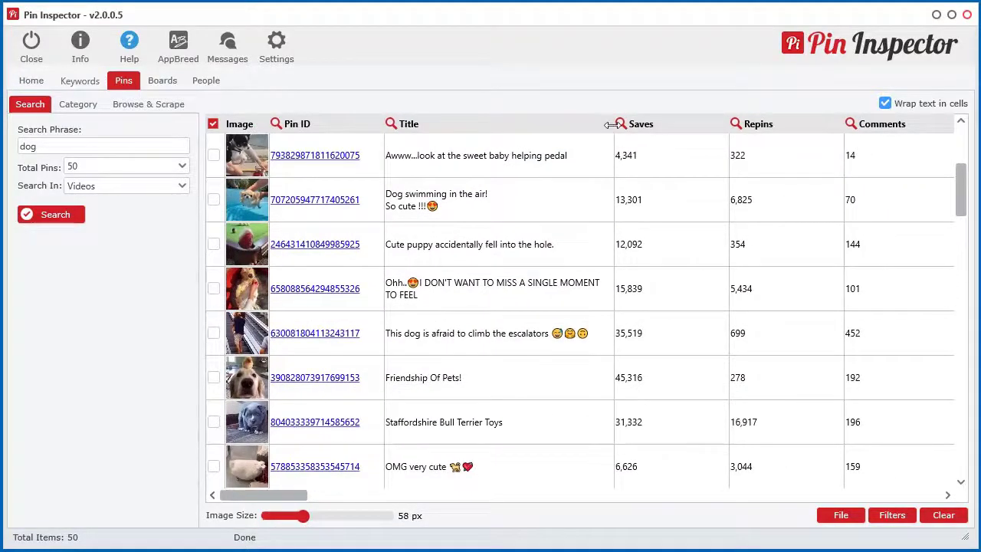
Step: Narrow the Title column, unwrap titles, and resize thumbnails to 83 px
left_click_drag(611, 124, 543, 130)
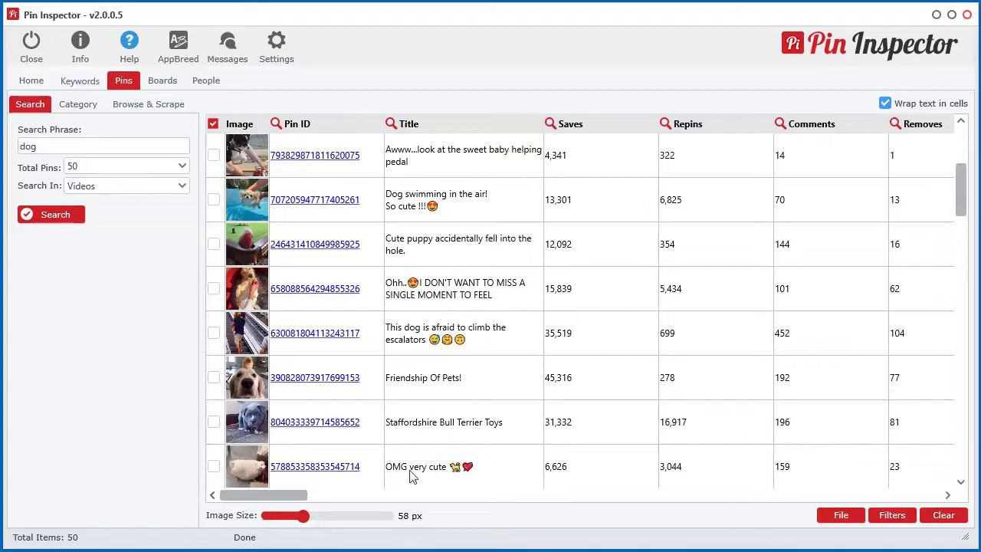
left_click(885, 104)
left_click_drag(303, 516, 330, 516)
left_click_drag(282, 495, 322, 498)
Step: Shrink thumbnails to 25 px and try descending sorts on Saves, Repins and Comments
left_click(441, 127)
left_click(445, 127)
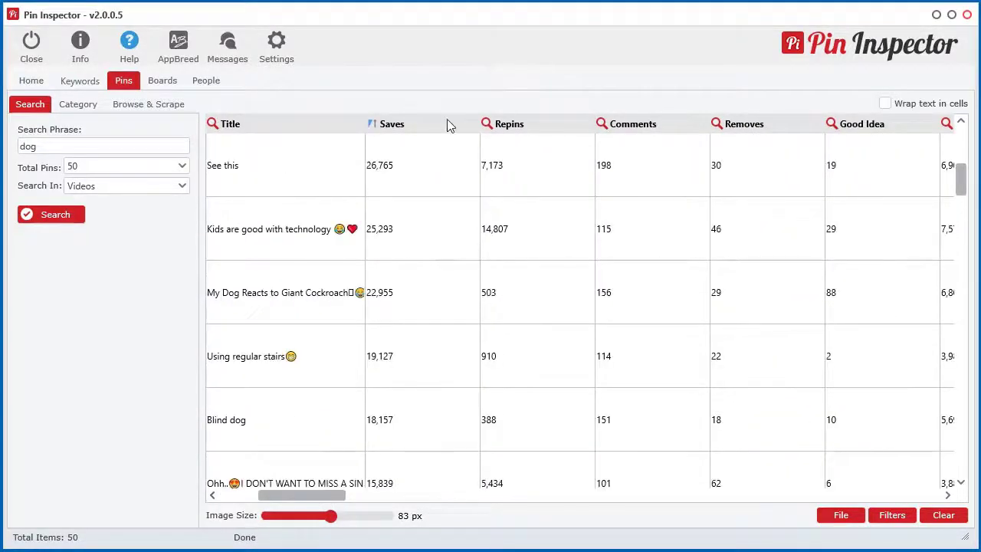
left_click_drag(330, 516, 268, 516)
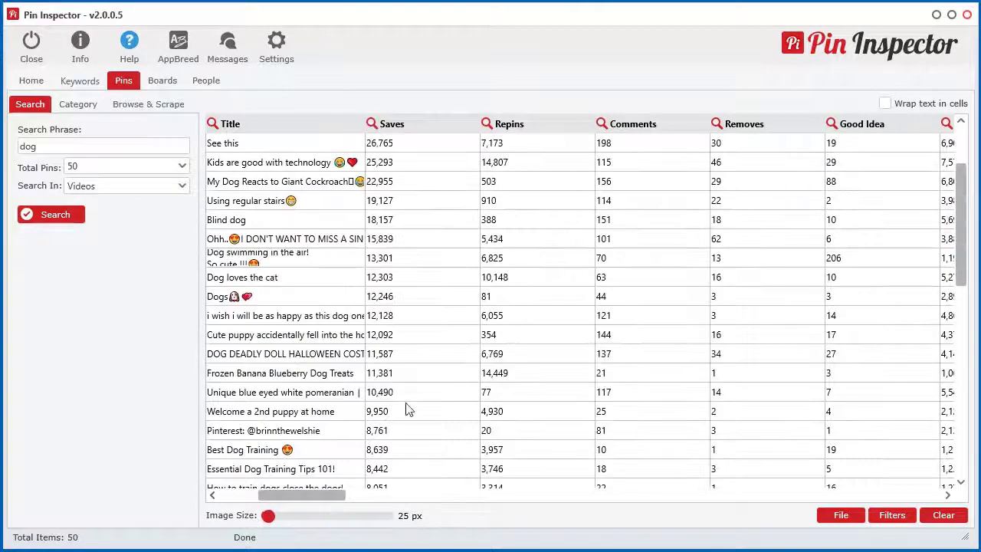
left_click(437, 129)
left_click(437, 129)
left_click(532, 125)
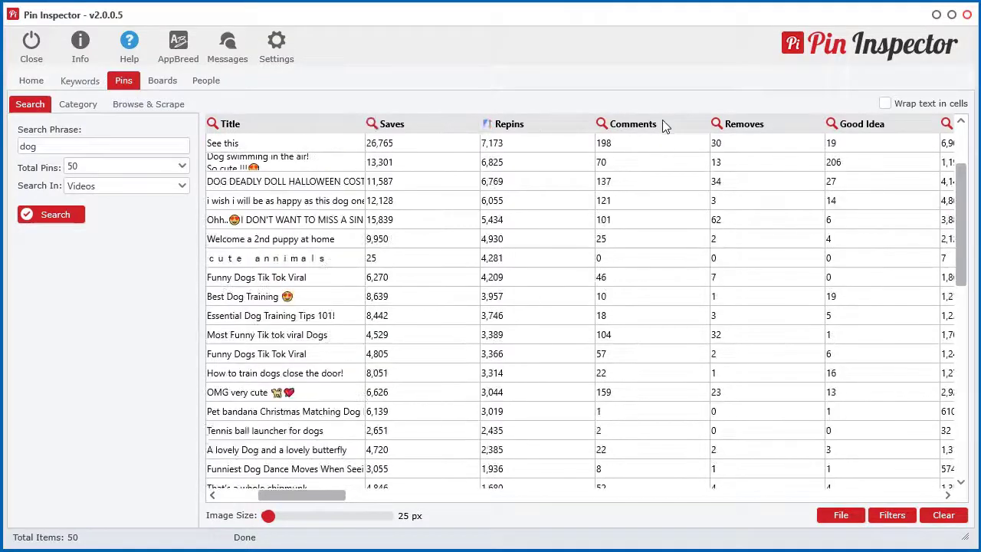
left_click(662, 121)
left_click(663, 121)
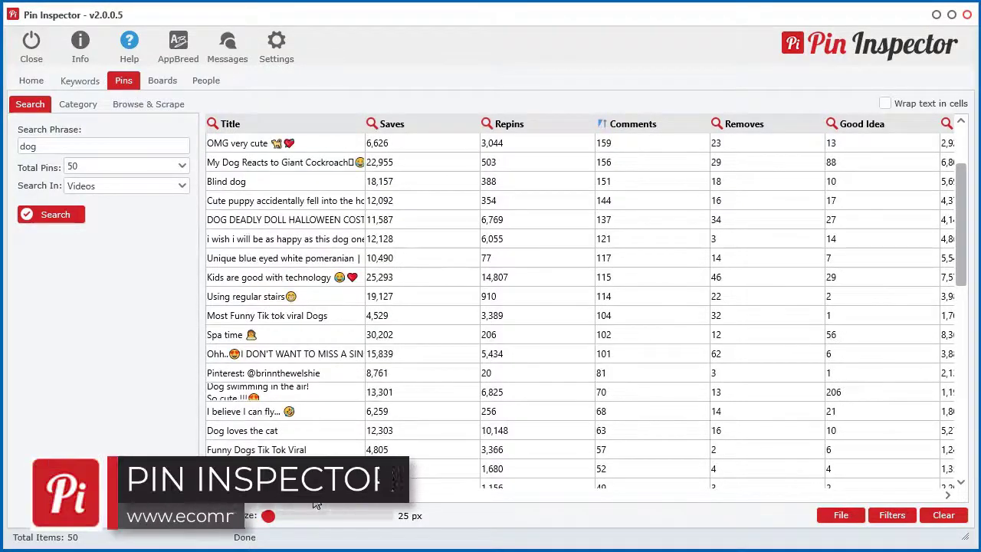
Step: Scroll across the table and sort the pins by Repins, highest first
scroll(317, 504, "right", 3)
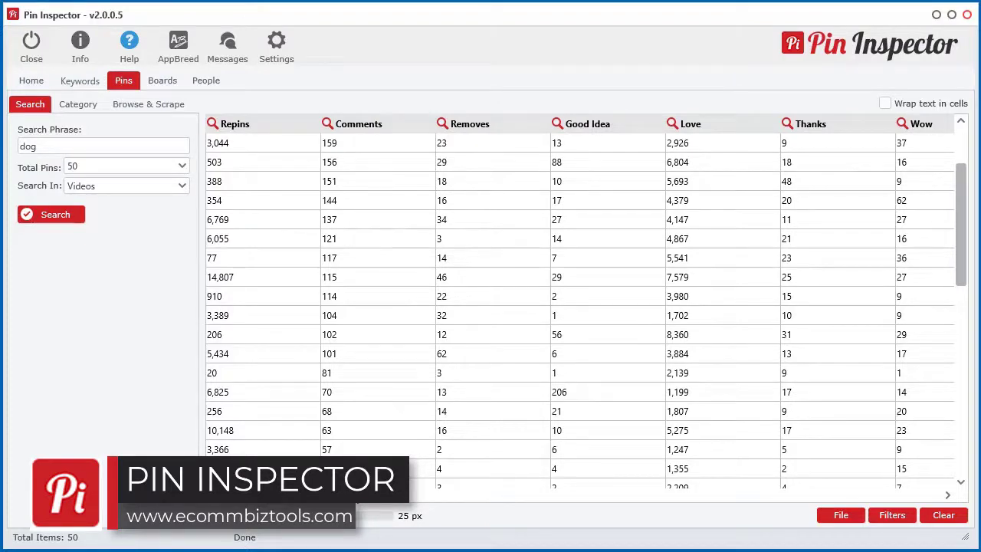
scroll(316, 504, "left", 3)
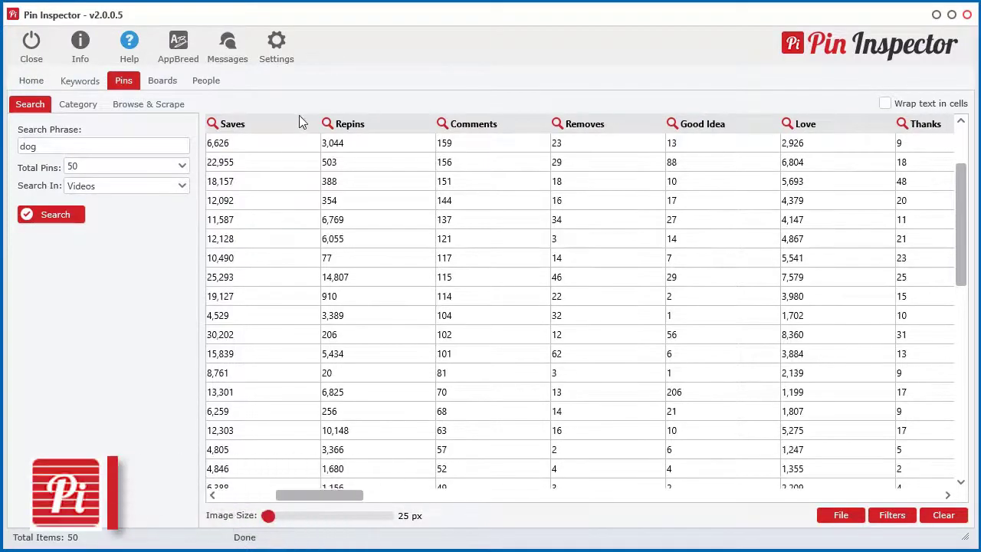
scroll(318, 495, "left", 2)
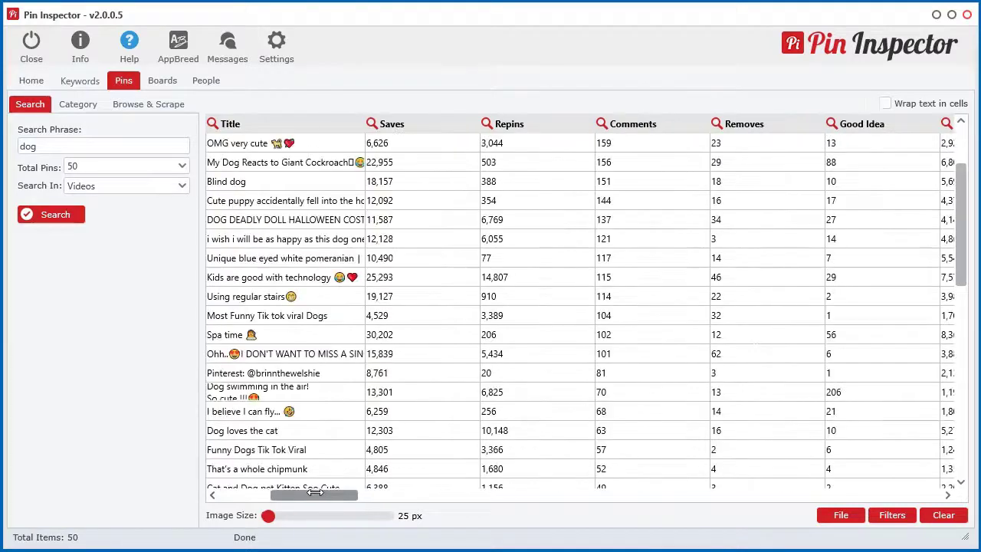
left_click(434, 130)
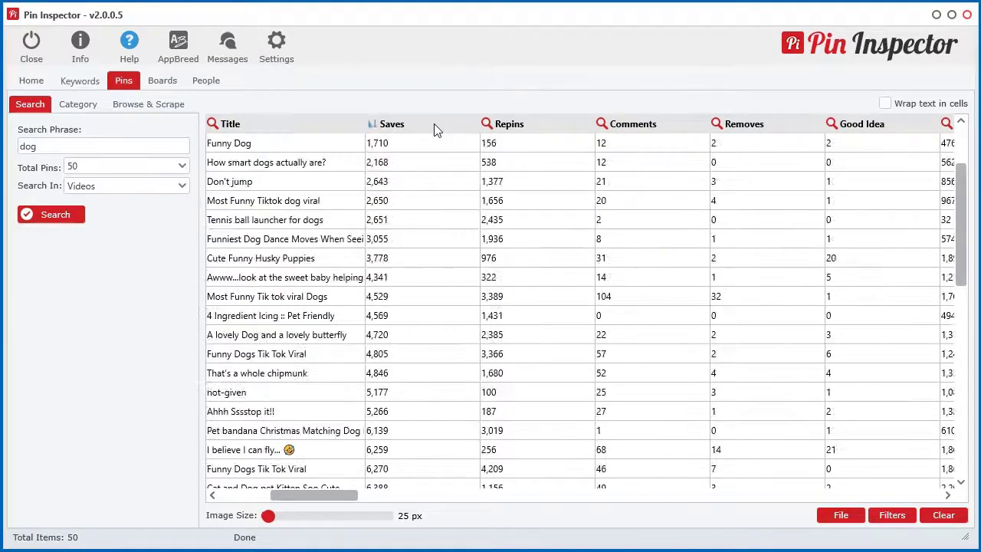
left_click(437, 130)
left_click(514, 129)
left_click(516, 129)
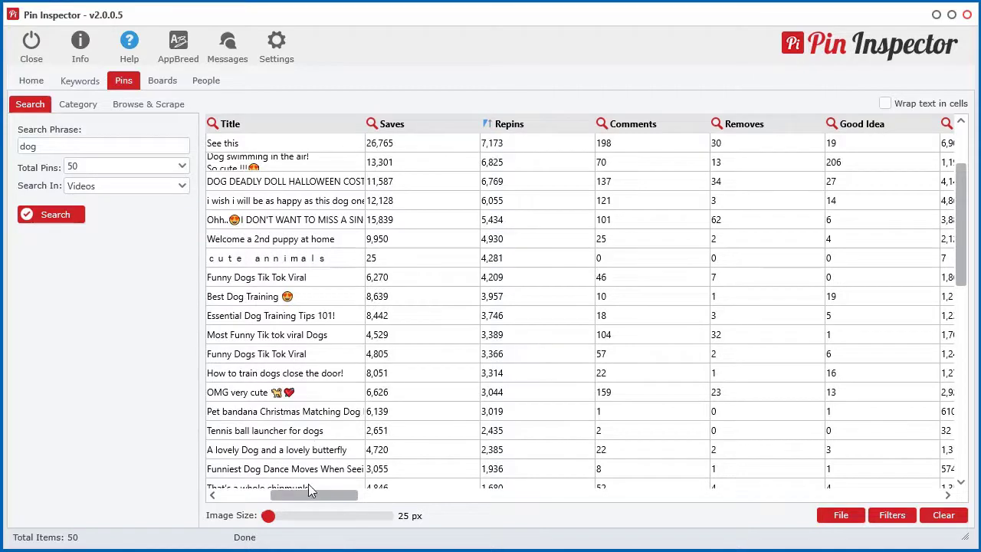
Step: Toggle title wrapping off again and sort the pins by Comments, highest first
left_click(885, 102)
left_click(885, 103)
left_click_drag(325, 496, 334, 496)
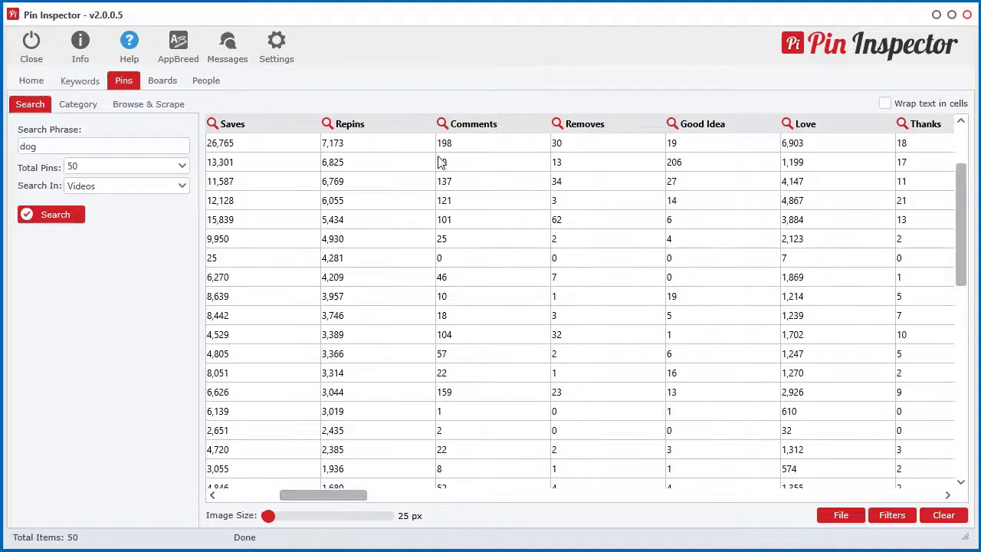
left_click(470, 126)
left_click(470, 126)
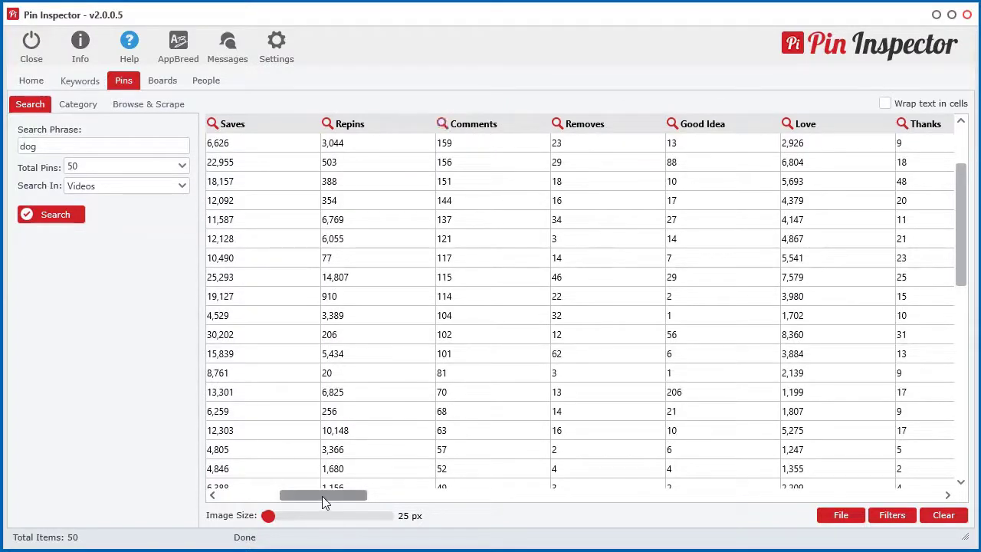
left_click_drag(323, 496, 333, 495)
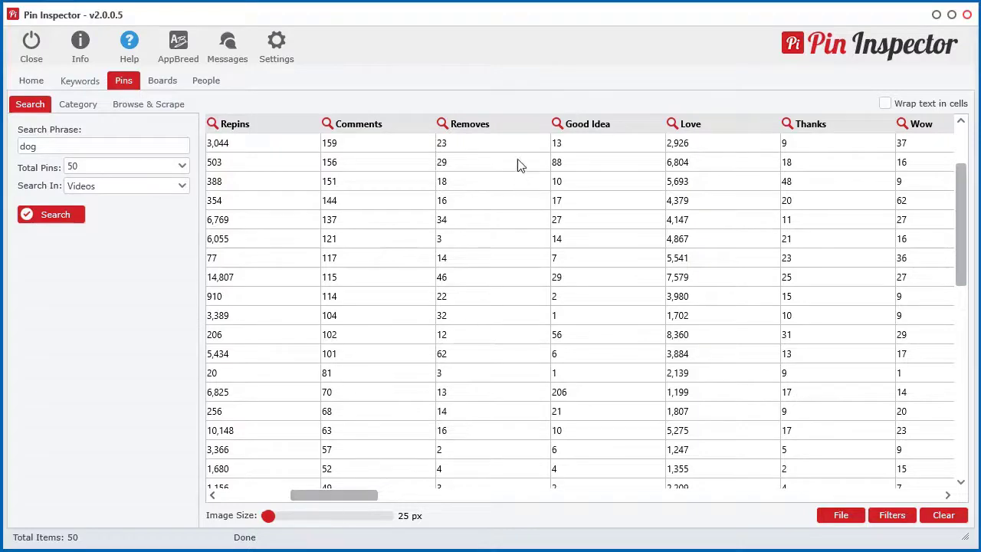
Step: Sort by Removes, then by Total Reactions highest first, and scroll the grid back left
left_click(498, 127)
left_click(499, 127)
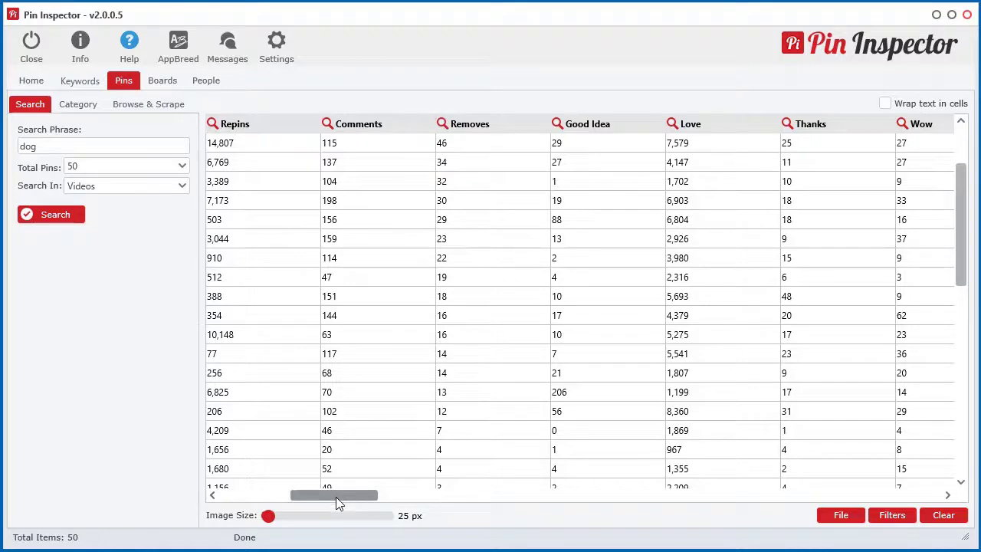
left_click_drag(336, 497, 364, 496)
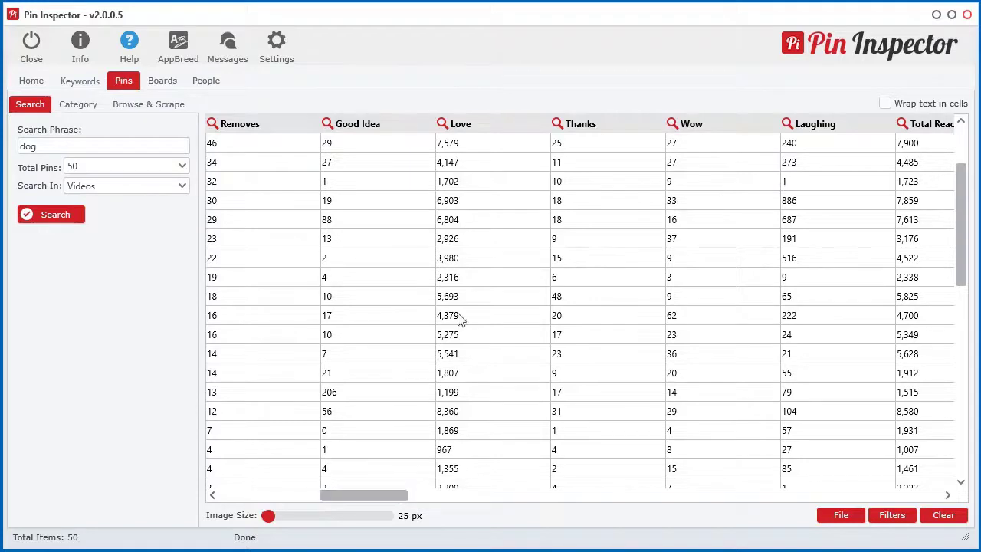
left_click(928, 129)
left_click(928, 129)
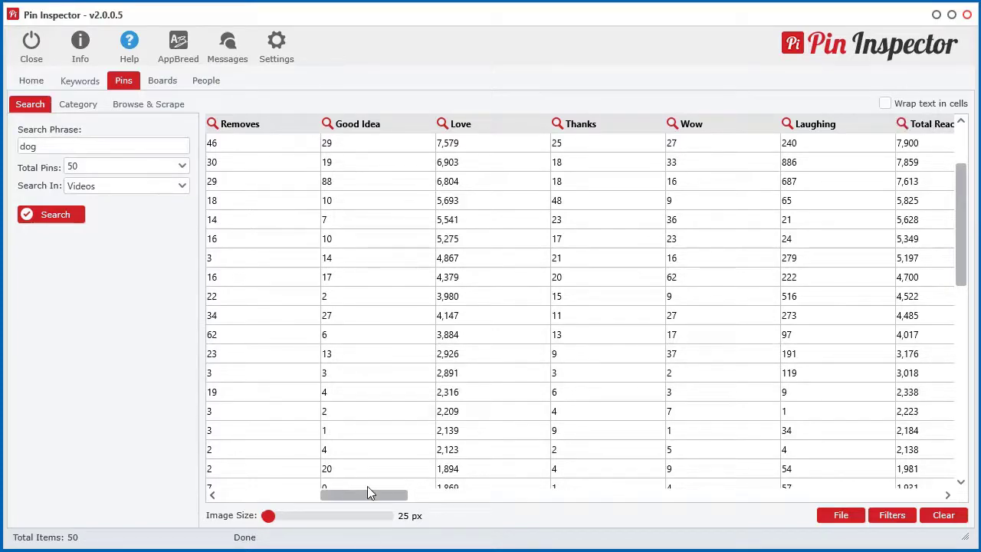
left_click_drag(368, 491, 288, 490)
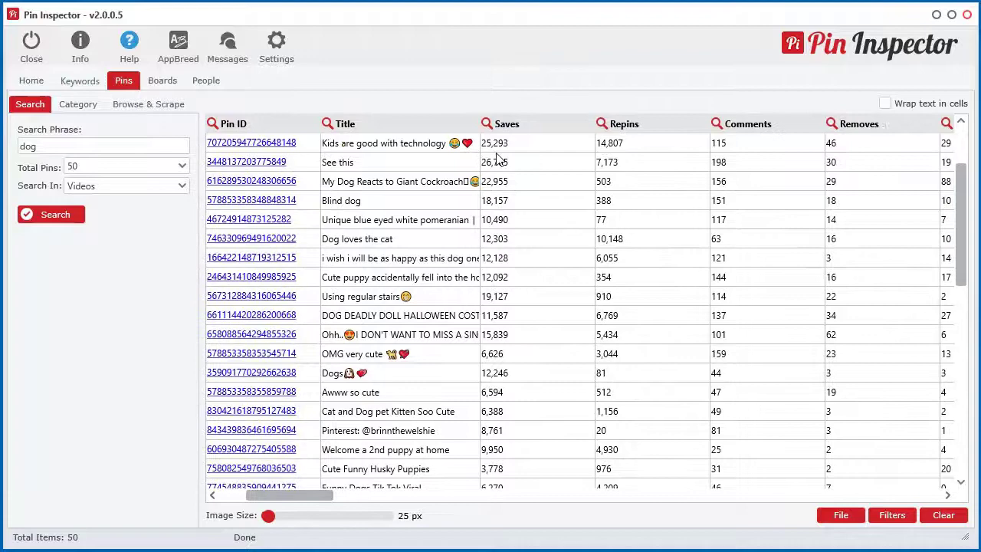
Step: Open the top 'Kids are good with technology' pin on Pinterest and play its video
left_click(291, 143)
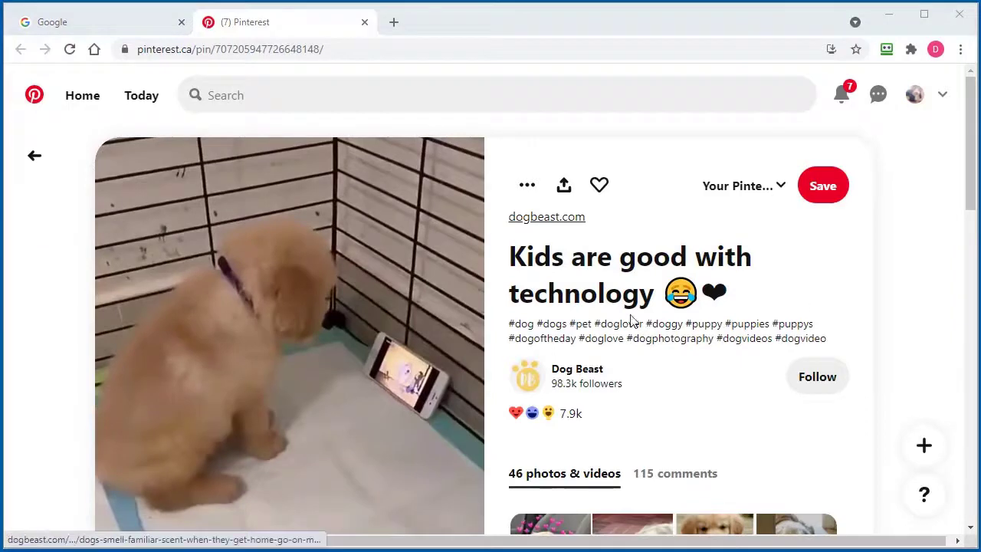
scroll(633, 322, "down", 2)
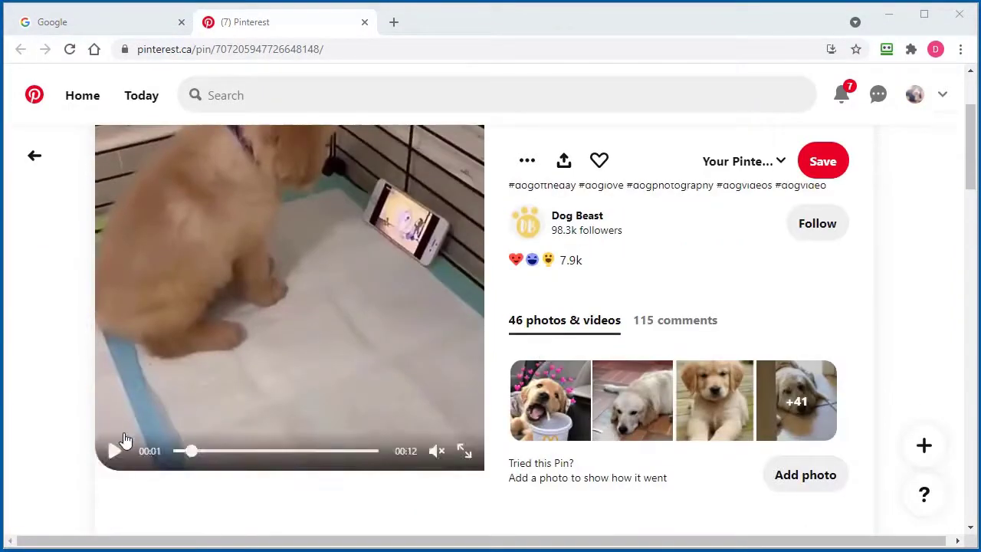
scroll(126, 442, "up", 2)
scroll(204, 405, "down", 2)
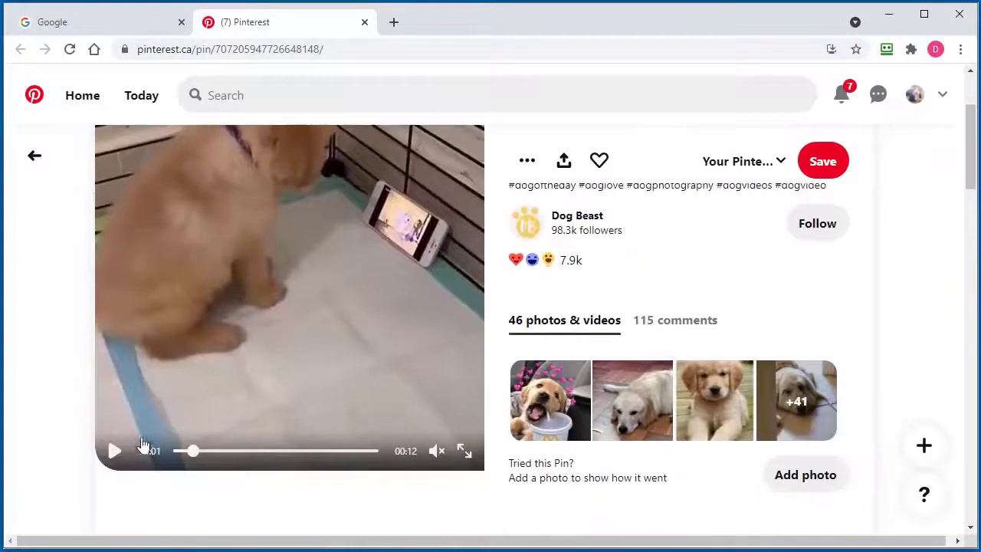
left_click(115, 450)
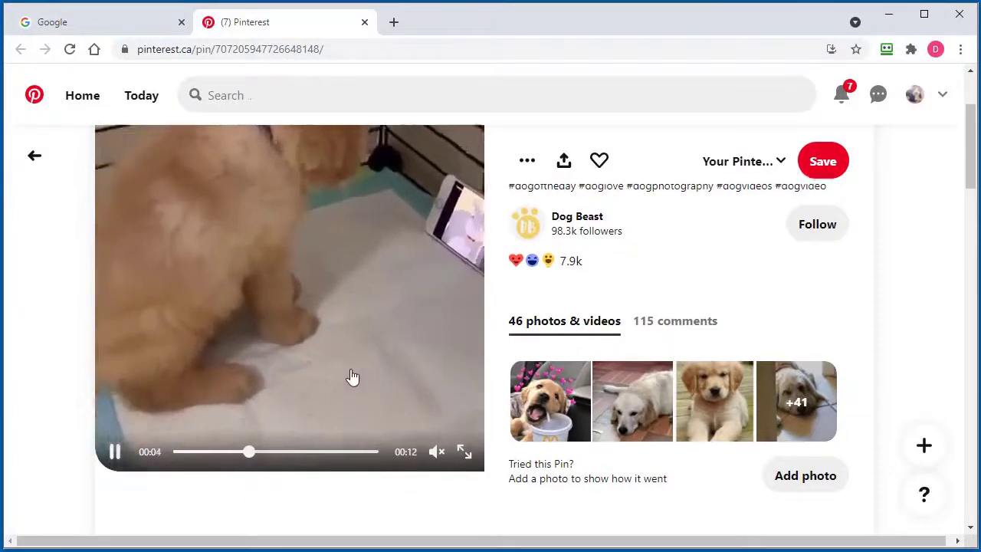
scroll(351, 376, "up", 1)
scroll(453, 318, "up", 1)
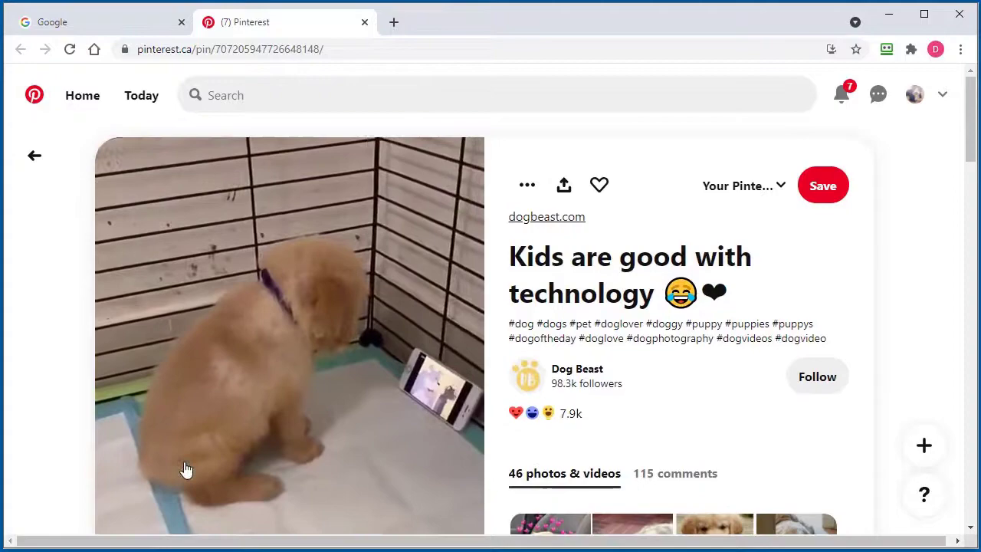
scroll(115, 475, "down", 1)
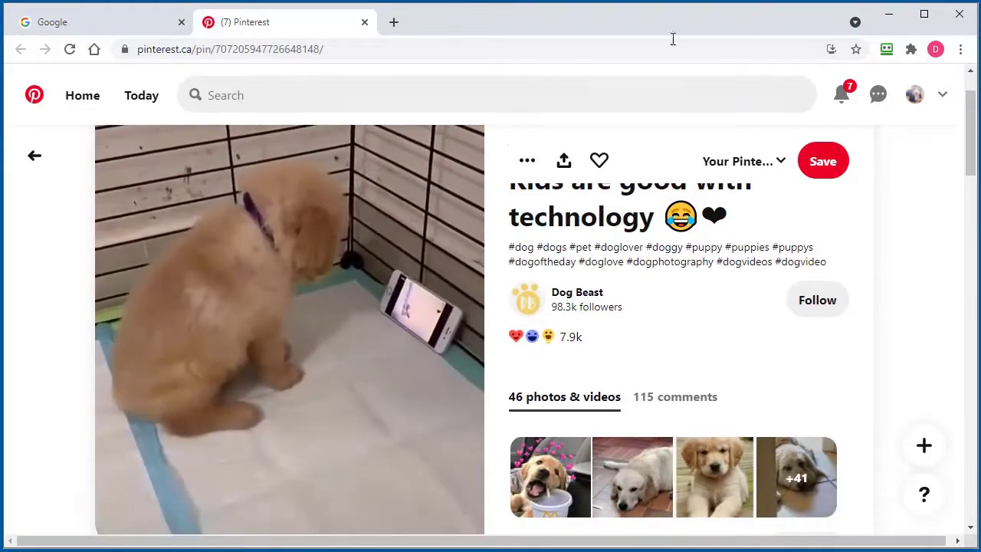
Step: Back in Pin Inspector, sort by Repins highest first and tick the top pin
left_click(889, 14)
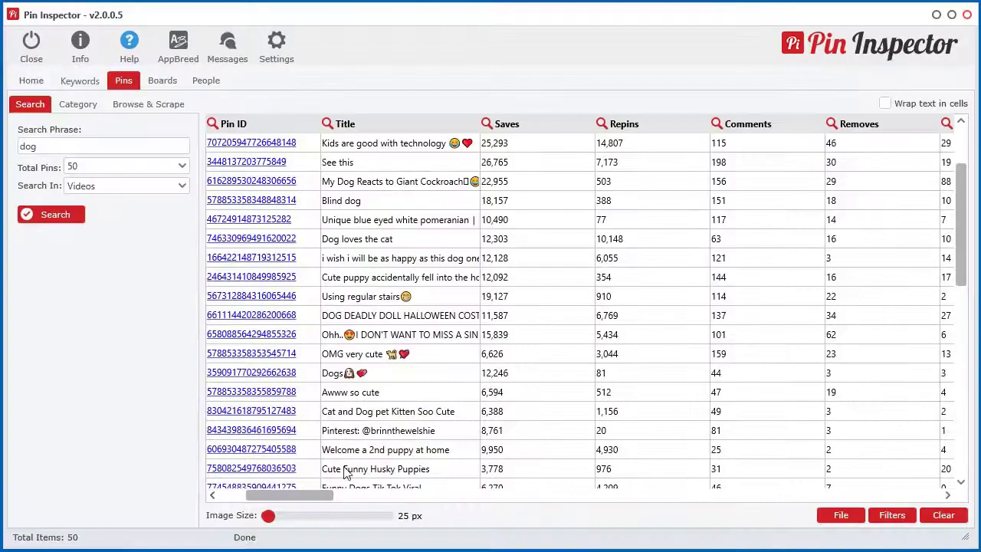
mouse_move(287, 495)
left_mouse_down()
mouse_move(446, 484)
mouse_move(495, 495)
mouse_move(270, 495)
left_mouse_up()
left_click(644, 127)
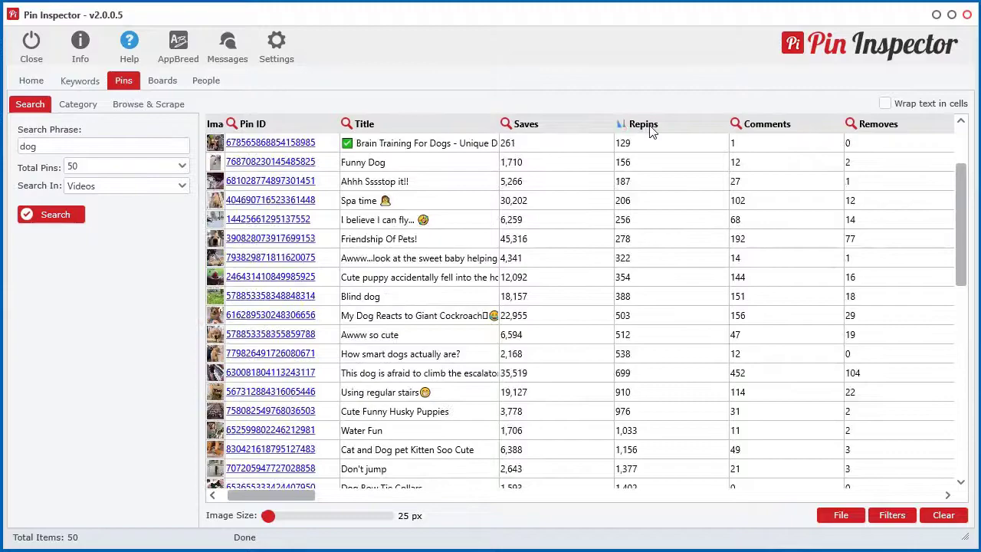
left_click(648, 129)
mouse_move(285, 502)
left_mouse_down()
mouse_move(377, 501)
mouse_move(278, 497)
left_mouse_up()
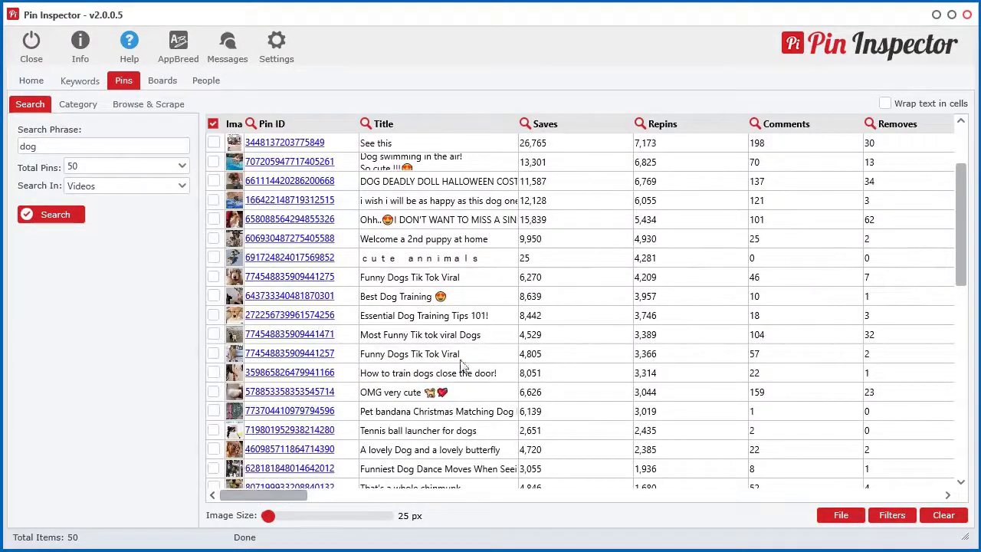
left_click(603, 150)
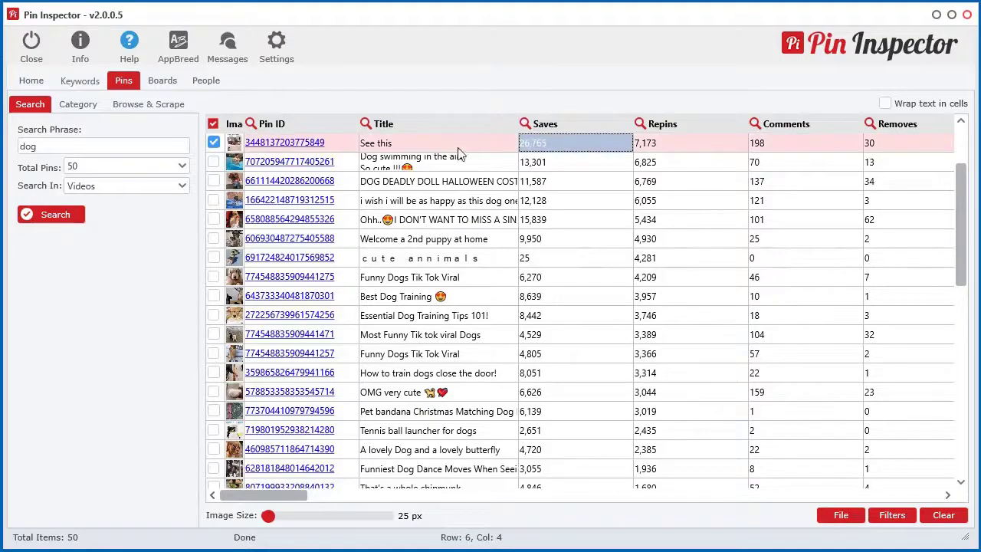
Step: Widen the Hashtags and Link columns to show more tags and full URLs
left_click_drag(289, 497, 516, 500)
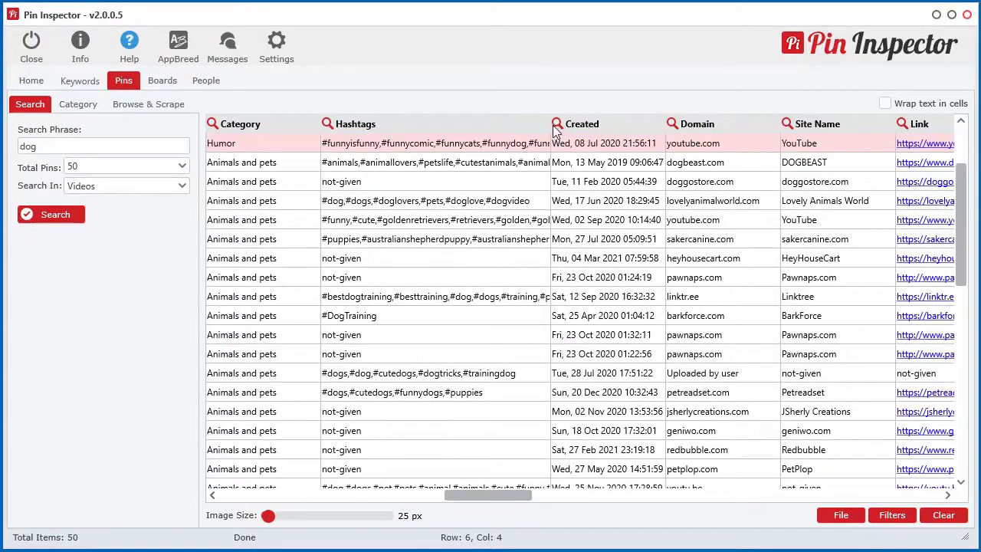
left_click_drag(549, 124, 653, 124)
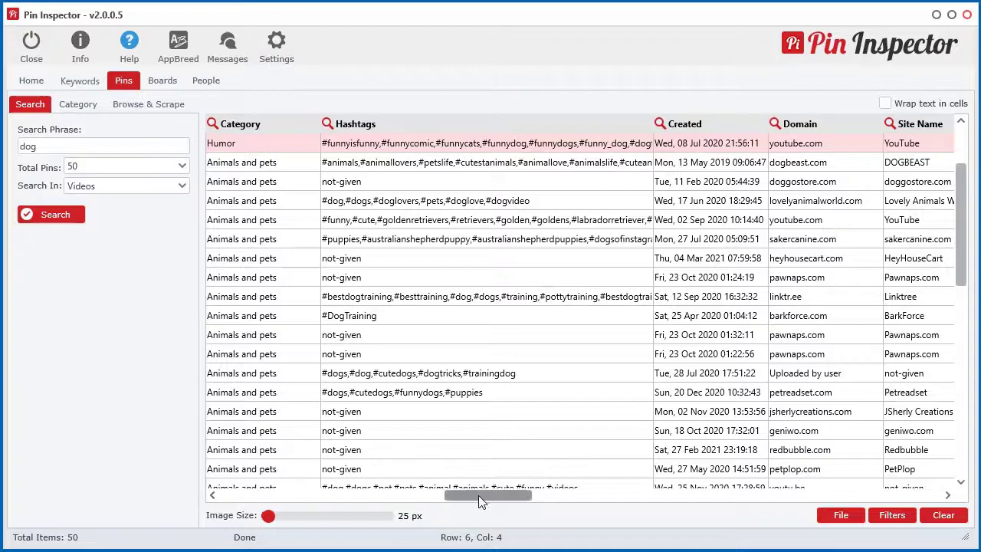
left_click_drag(487, 502, 537, 495)
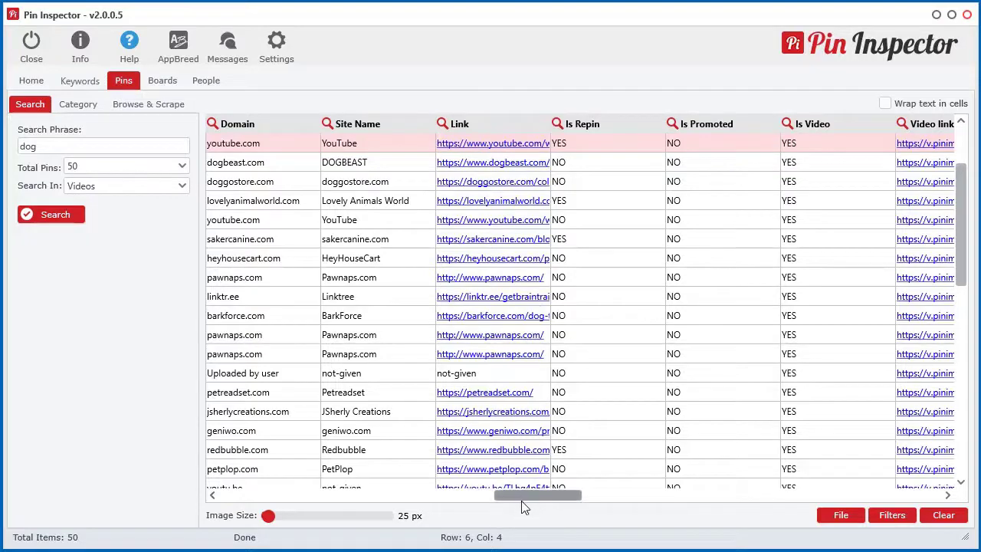
mouse_move(521, 497)
left_mouse_down()
mouse_move(504, 497)
mouse_move(521, 502)
left_mouse_up()
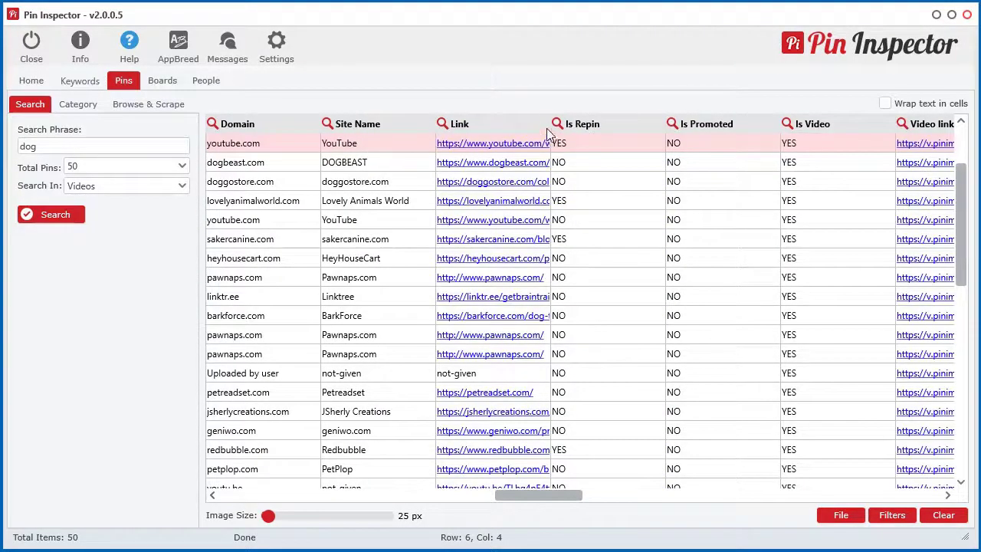
left_click_drag(552, 123, 688, 122)
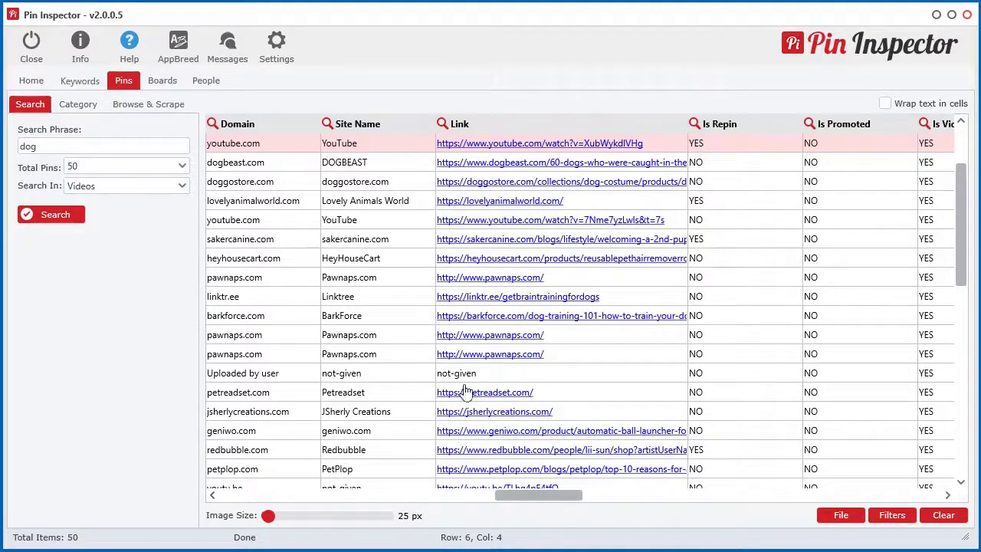
Step: Inspect the Site Name, Link and Domain cells of the user-uploaded pin
left_click(381, 373)
left_click(481, 375)
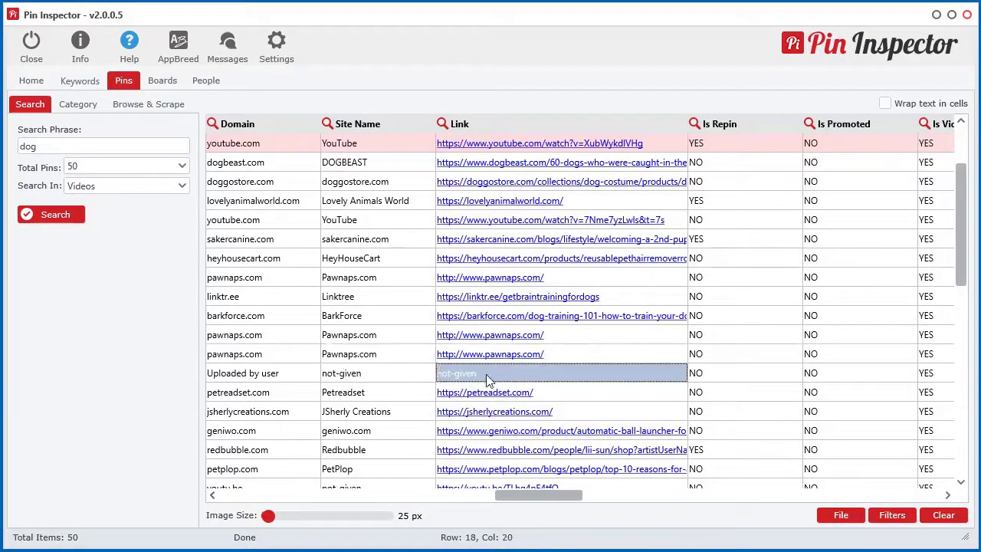
left_click(256, 376)
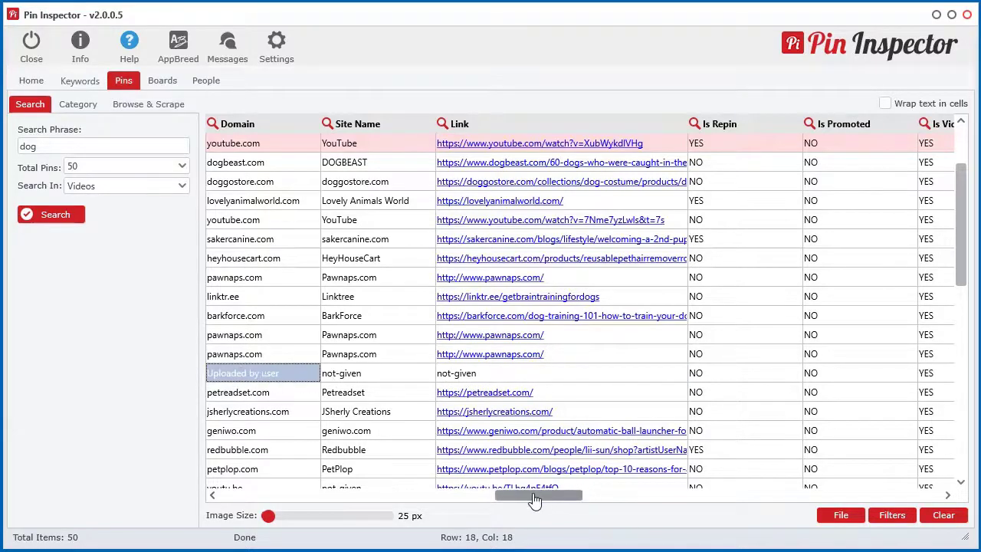
left_click_drag(537, 501, 543, 500)
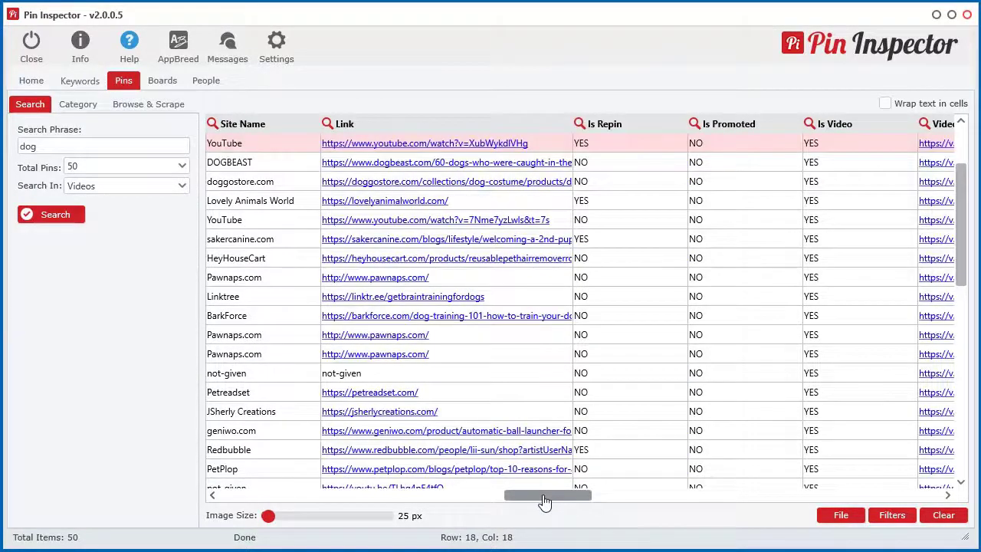
mouse_move(552, 503)
left_mouse_down()
mouse_move(493, 504)
mouse_move(563, 508)
left_mouse_up()
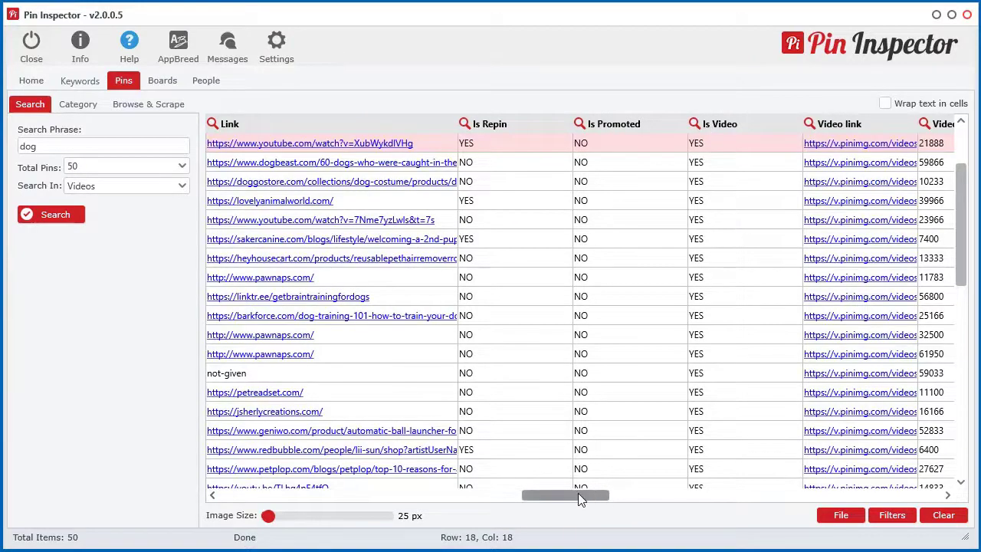
Step: Scroll the results across the Video link, Pinner, Board and Creator columns, then back to Pin ID
left_click_drag(581, 499, 619, 492)
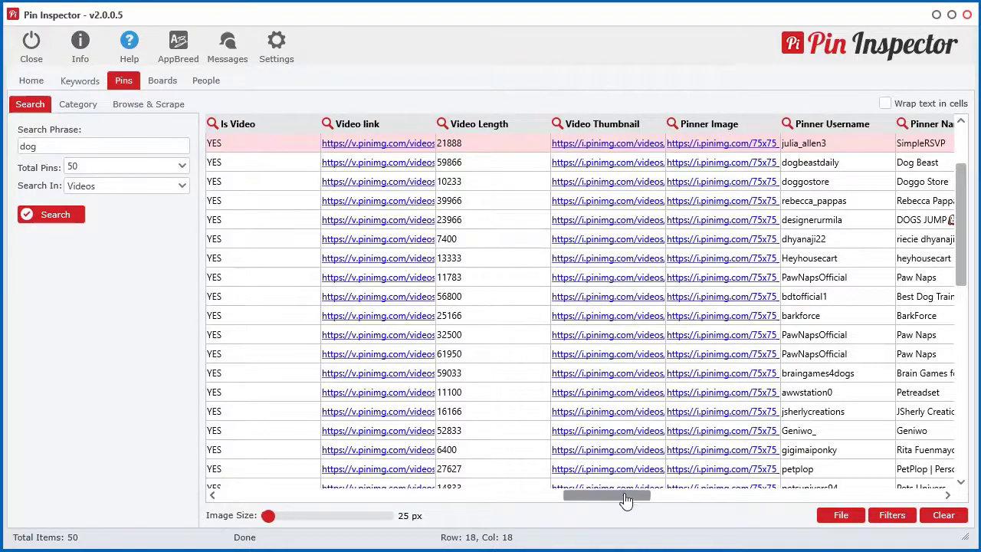
left_click_drag(626, 500, 696, 499)
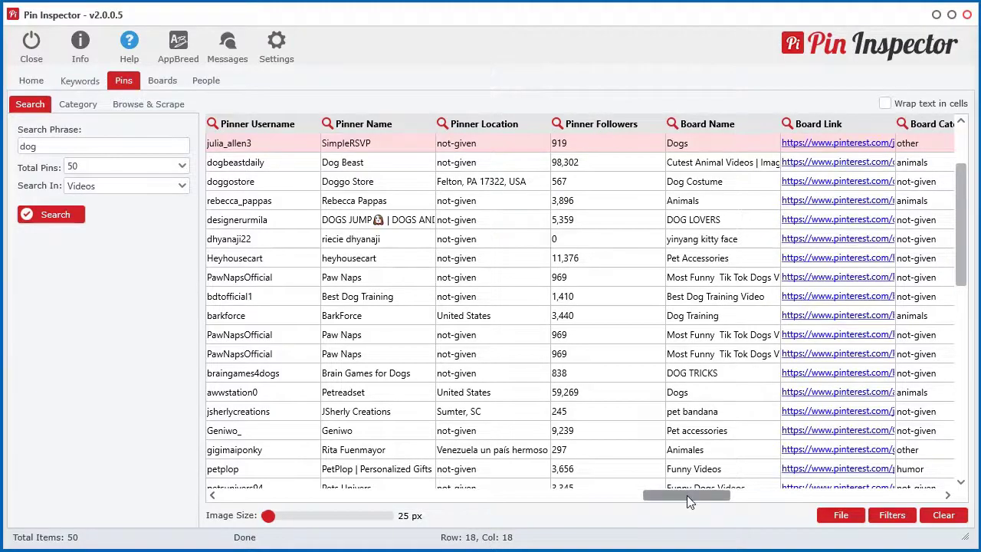
left_click_drag(688, 497, 769, 495)
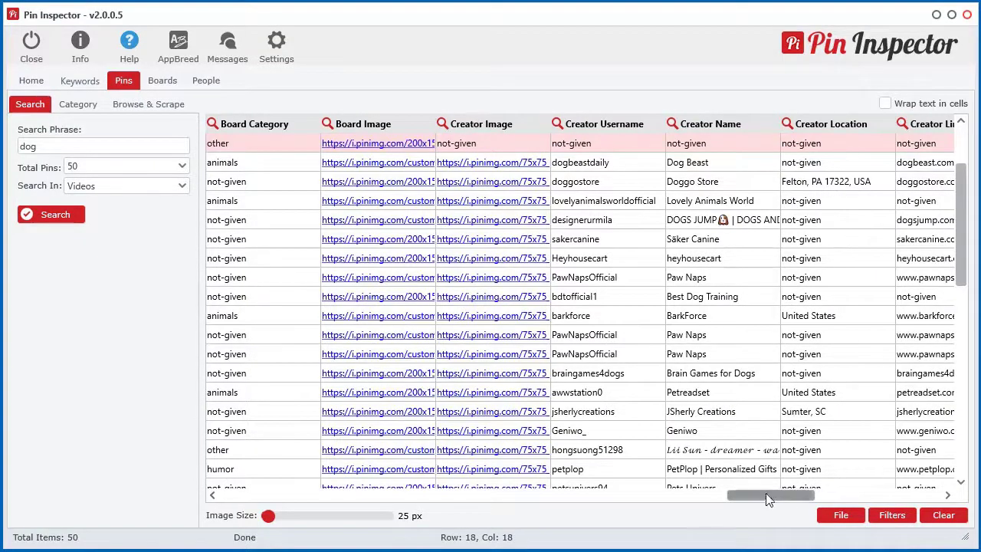
left_click_drag(766, 493, 230, 504)
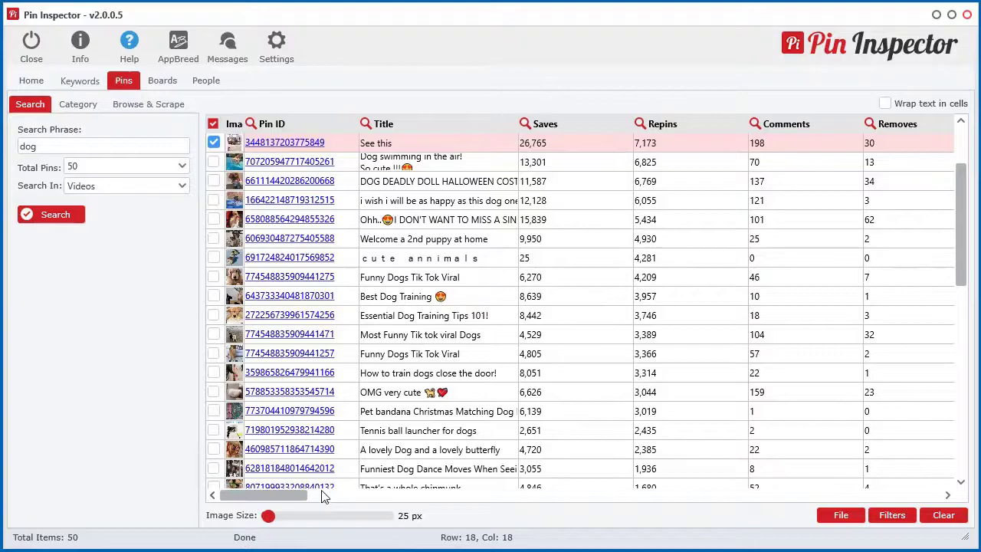
Step: Enlarge the pin thumbnails to 112 px to inspect the grid, then shrink them back to 25 px
left_click_drag(322, 497, 252, 502)
left_click_drag(269, 519, 365, 529)
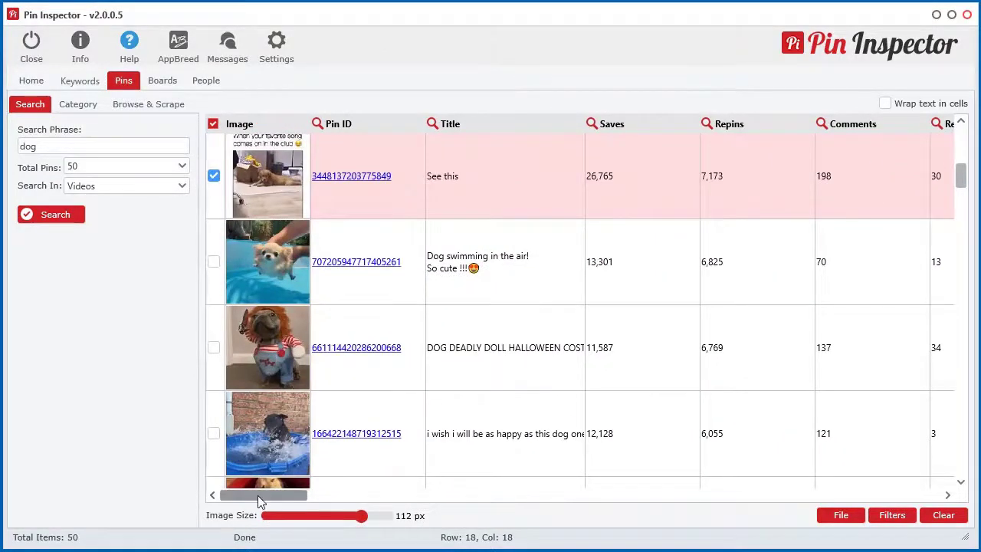
left_click_drag(257, 495, 805, 499)
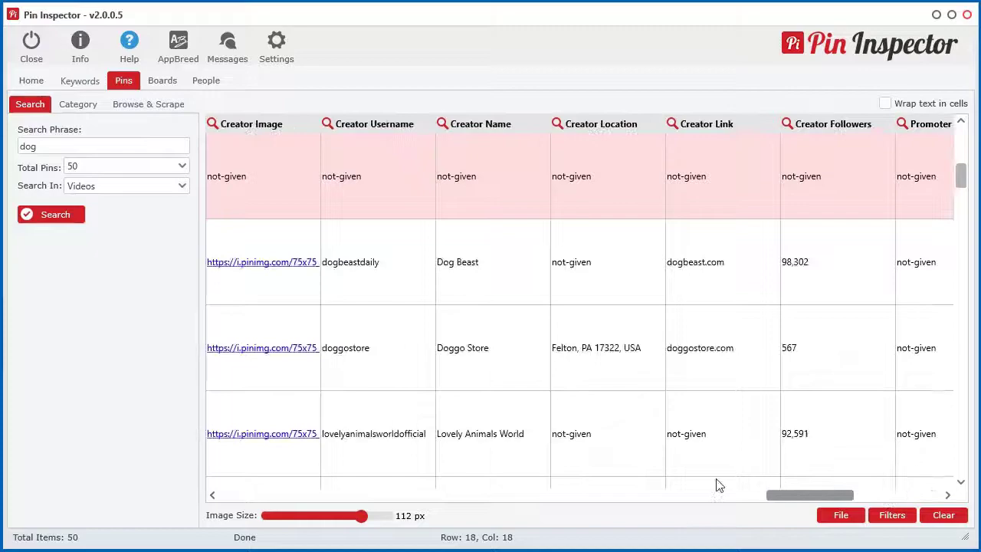
left_click_drag(719, 485, 244, 488)
scroll(810, 357, "down", 5)
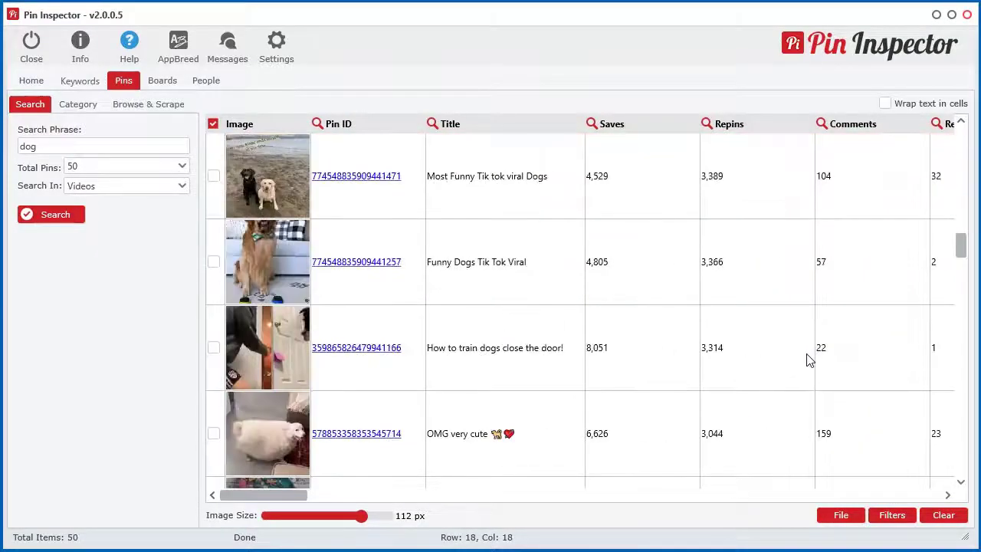
scroll(810, 360, "down", 5)
left_click_drag(960, 300, 946, 478)
left_click_drag(362, 515, 268, 516)
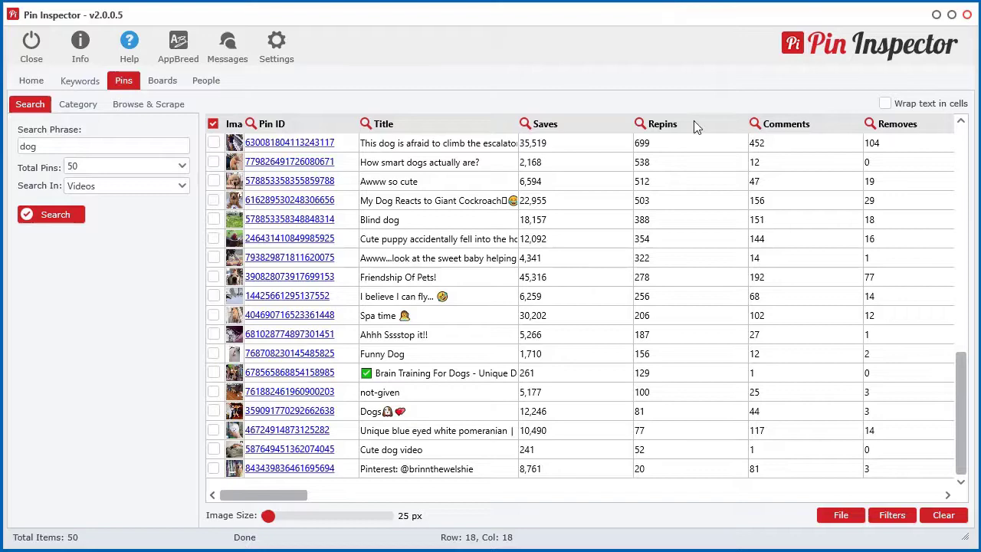
Step: Look over the File actions, then preview the pins table as an interactive HTML table report
left_click(841, 517)
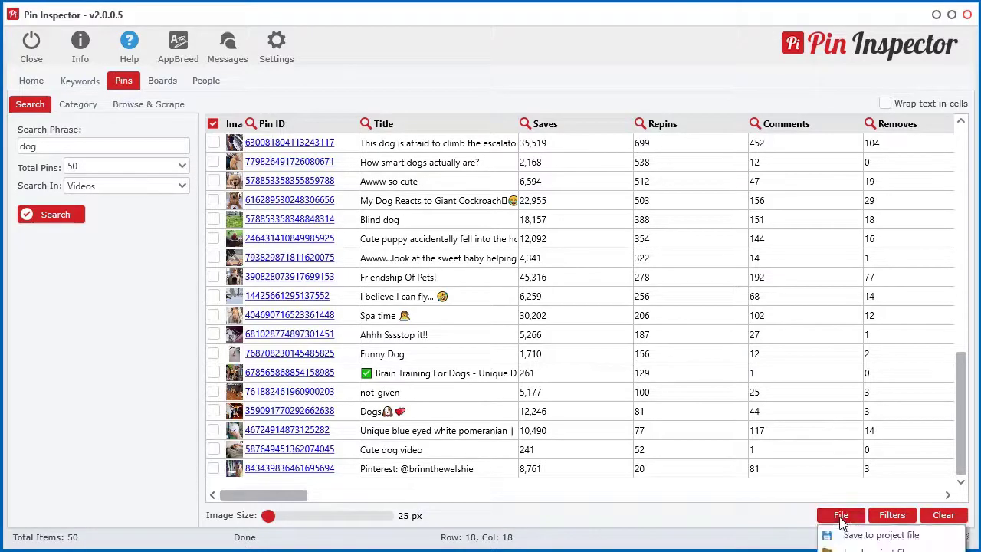
left_click(742, 40)
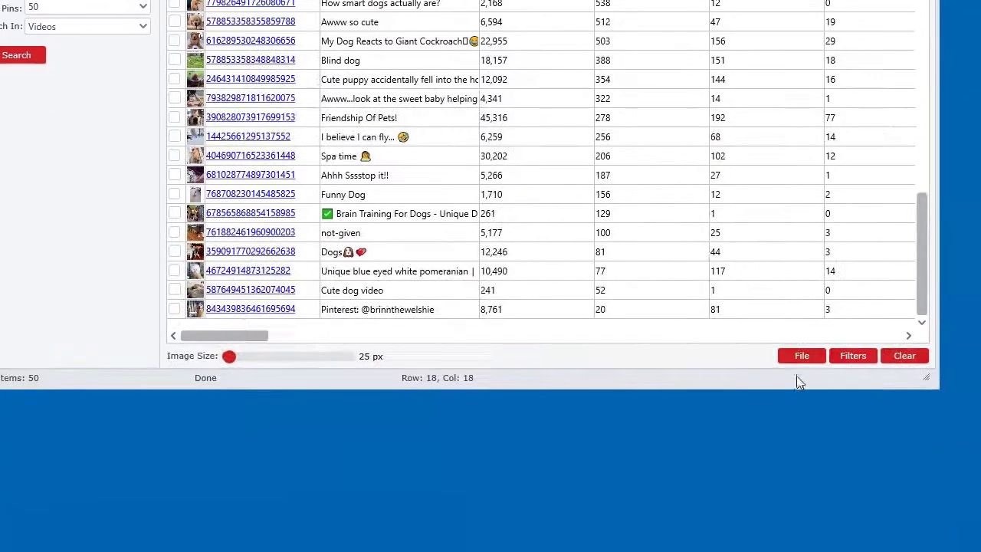
left_click(834, 517)
mouse_move(825, 463)
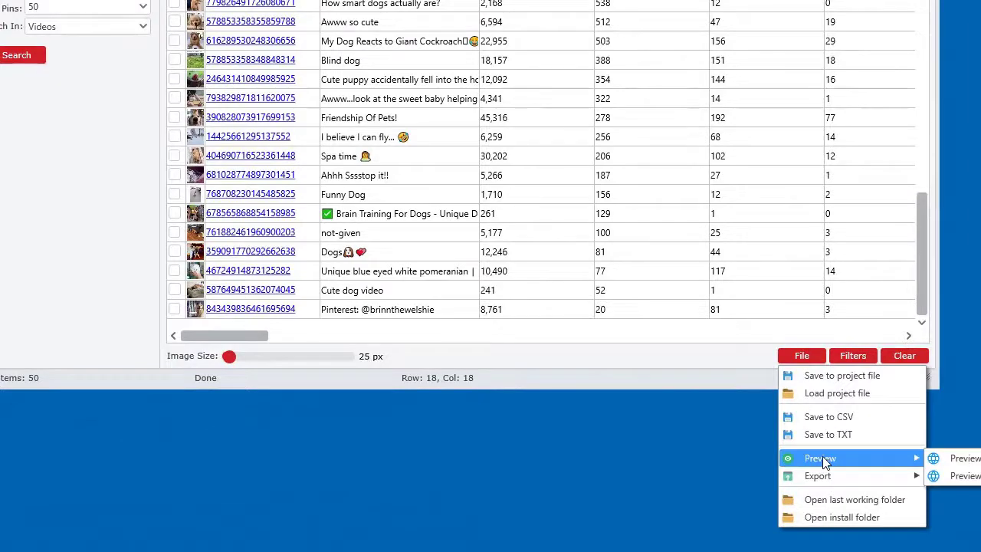
key("Escape")
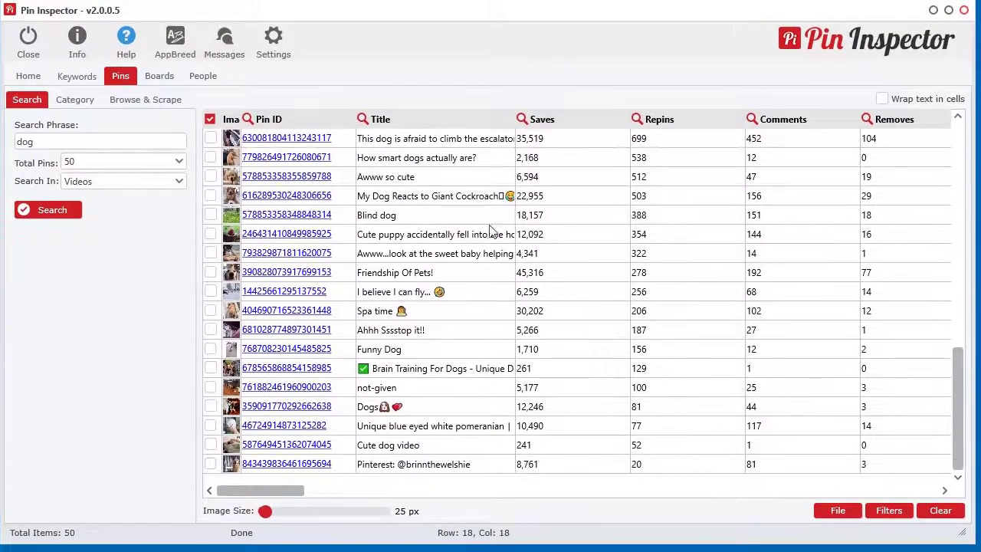
right_click(462, 220)
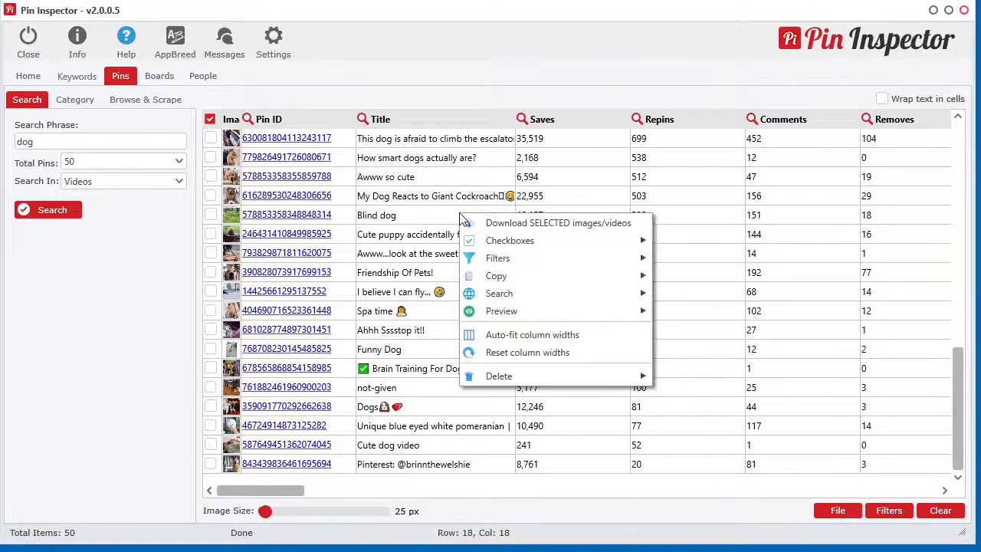
mouse_move(523, 307)
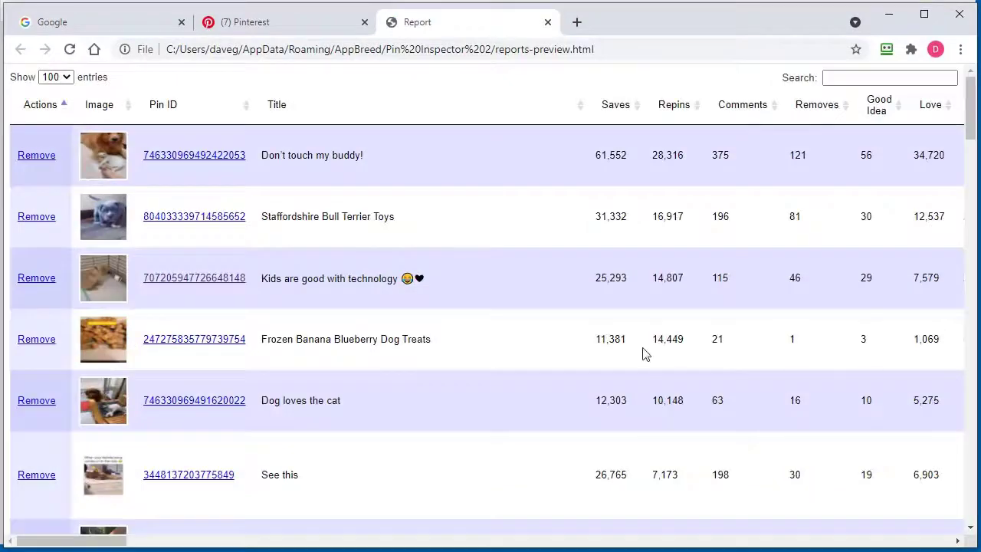
Step: Sort the report table by Creator Followers, then by Creator Link
scroll(644, 353, "down", 12)
scroll(642, 353, "up", 10)
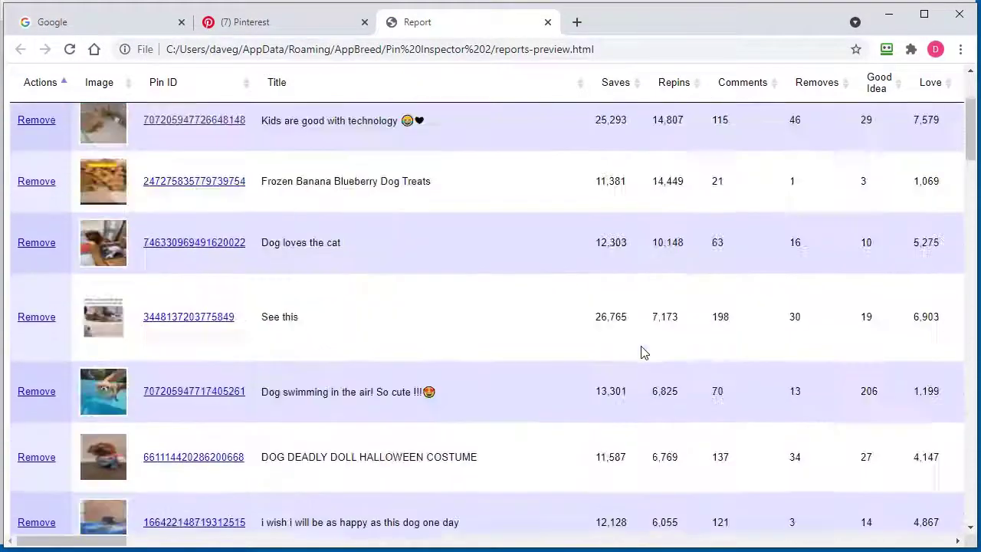
scroll(644, 352, "up", 2)
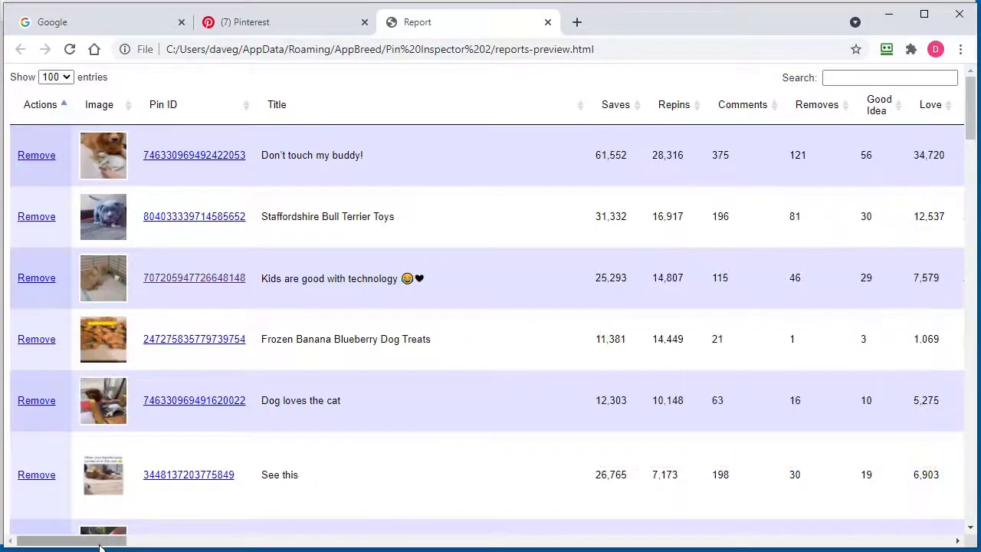
left_click_drag(146, 541, 644, 541)
left_click_drag(571, 541, 897, 542)
left_click(557, 109)
left_click(506, 112)
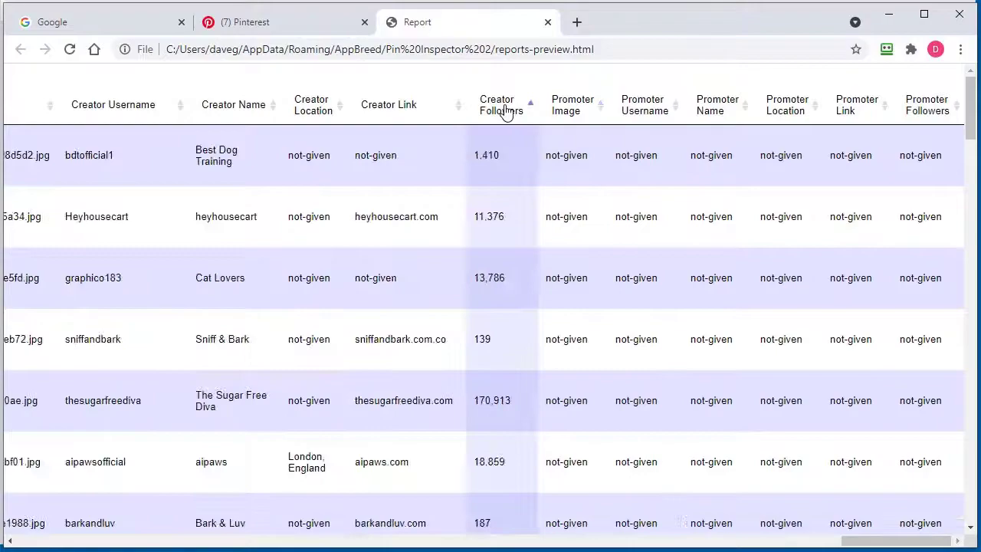
left_click(506, 111)
left_click(415, 115)
left_click_drag(895, 545, 92, 541)
Step: Search the report for 'cat' and then 'using', clearing the search so all entries show
left_click(658, 76)
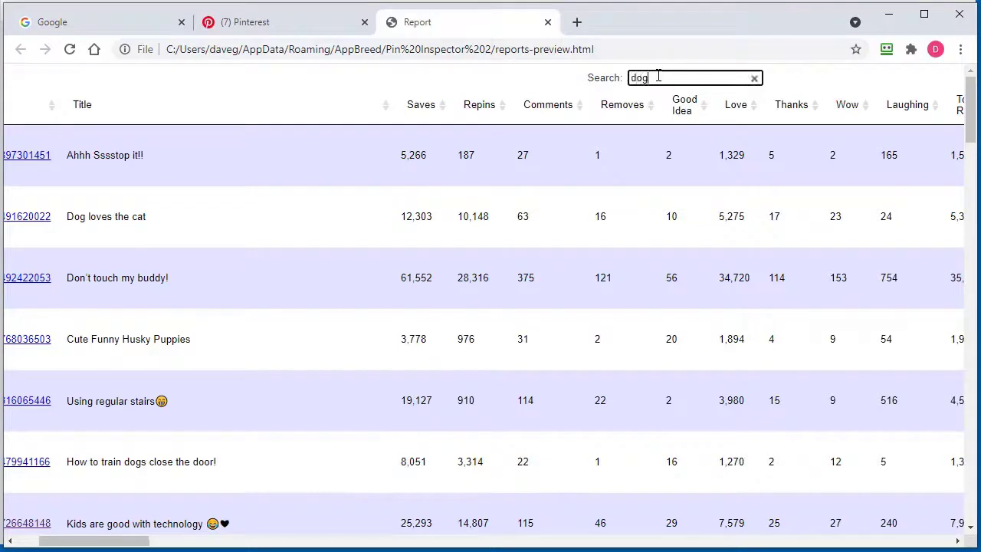
type("cat")
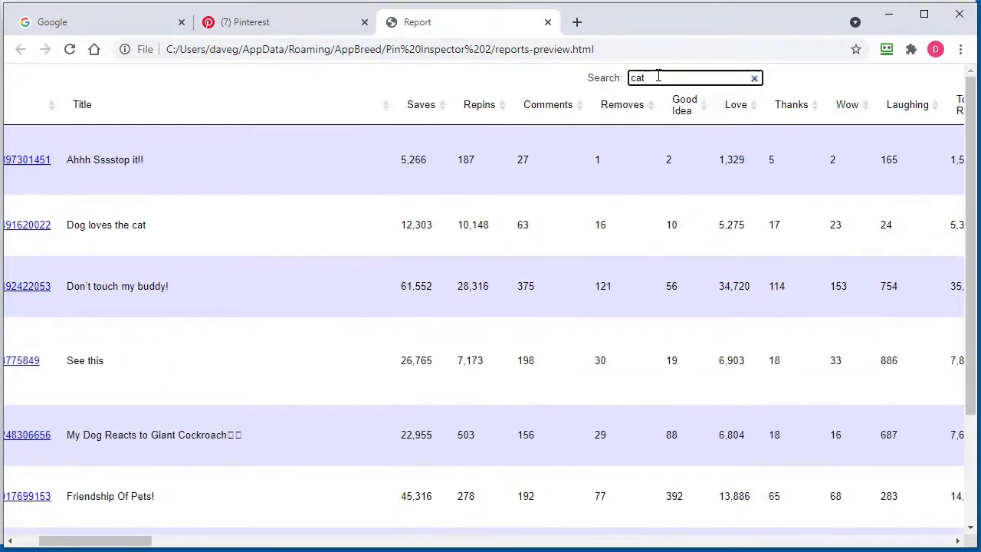
key("BackSpace")
key("BackSpace")
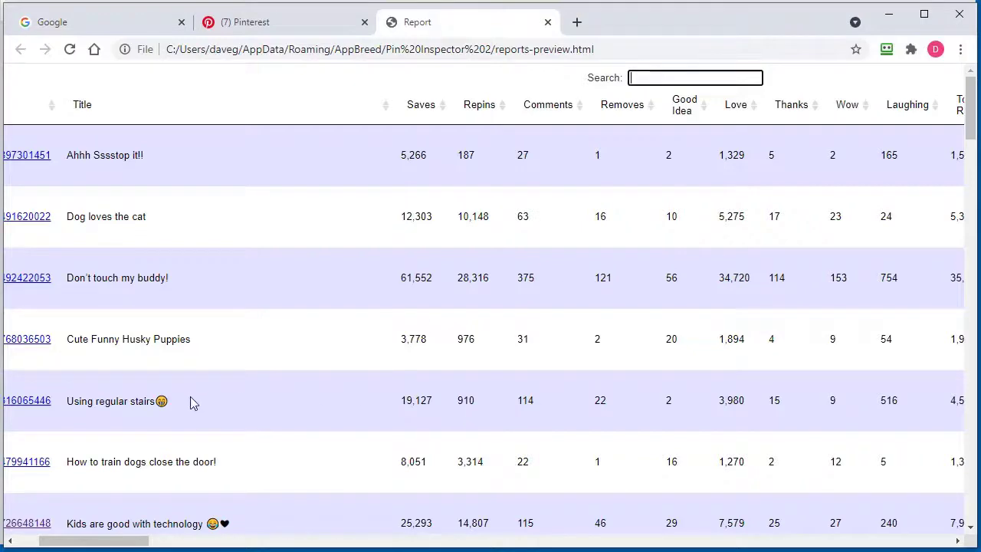
scroll(193, 405, "down", 3)
scroll(460, 361, "left", 3)
scroll(667, 299, "up", 3)
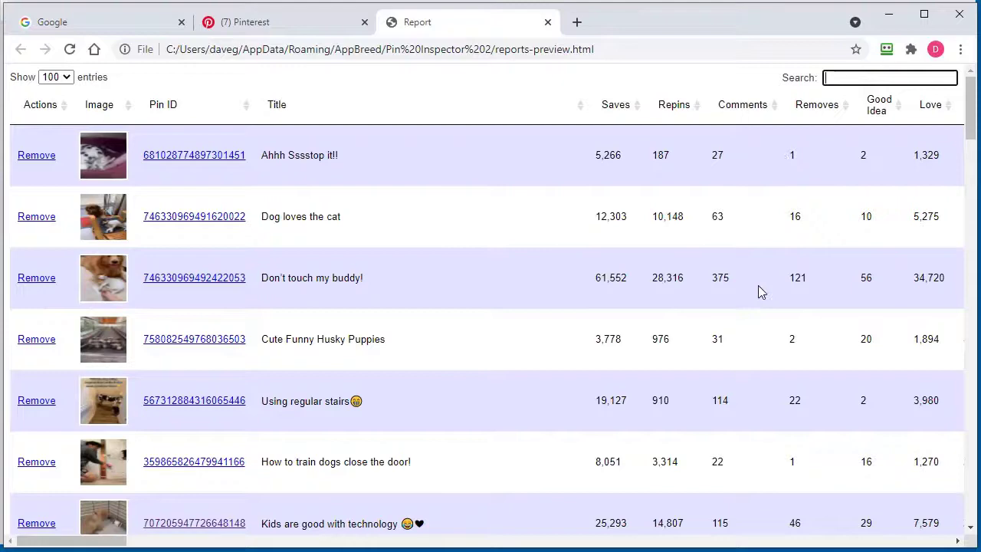
type("using")
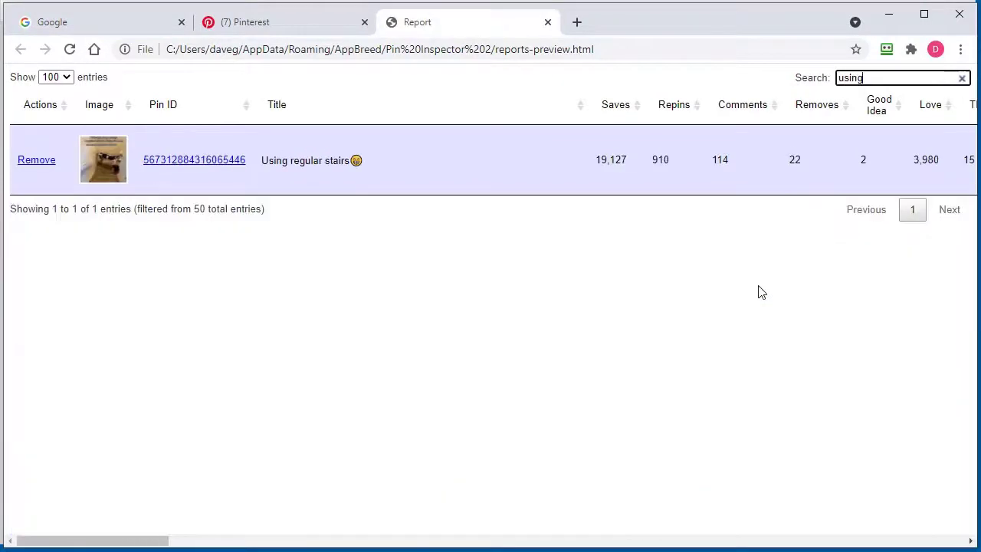
key("BackSpace")
key("BackSpace")
key("BackSpace")
key("BackSpace")
key("BackSpace")
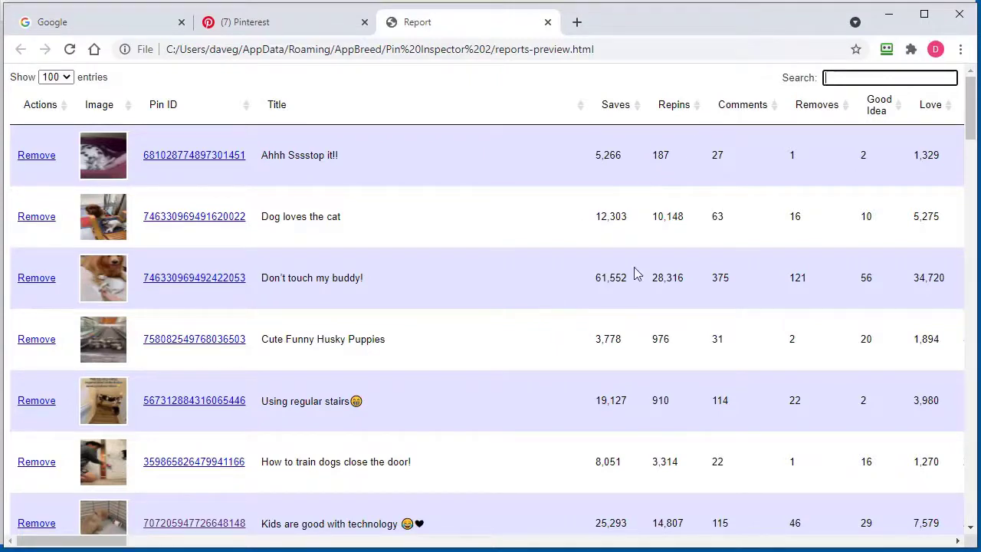
left_click(621, 50)
left_click(628, 50)
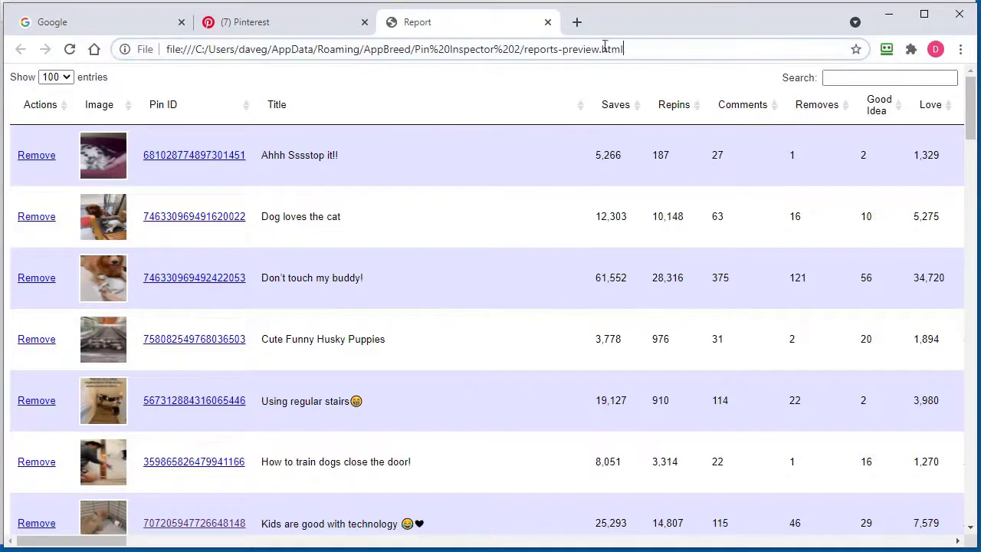
left_click_drag(624, 49, 524, 49)
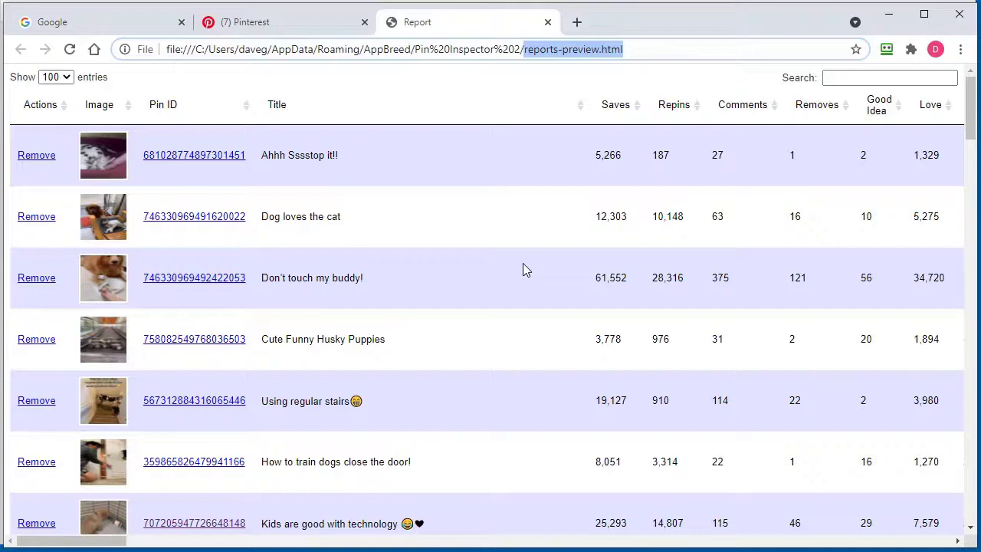
left_click(640, 49)
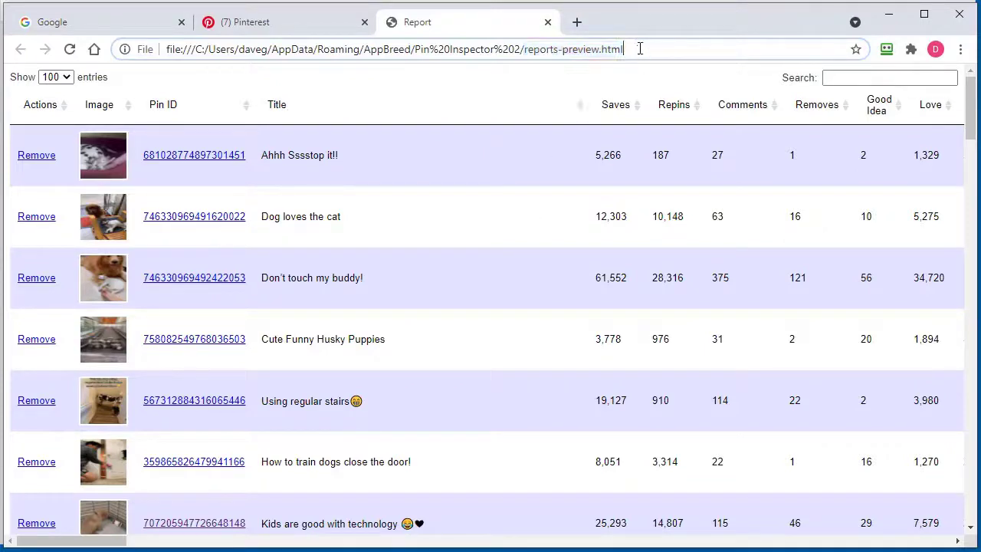
left_click_drag(625, 49, 523, 50)
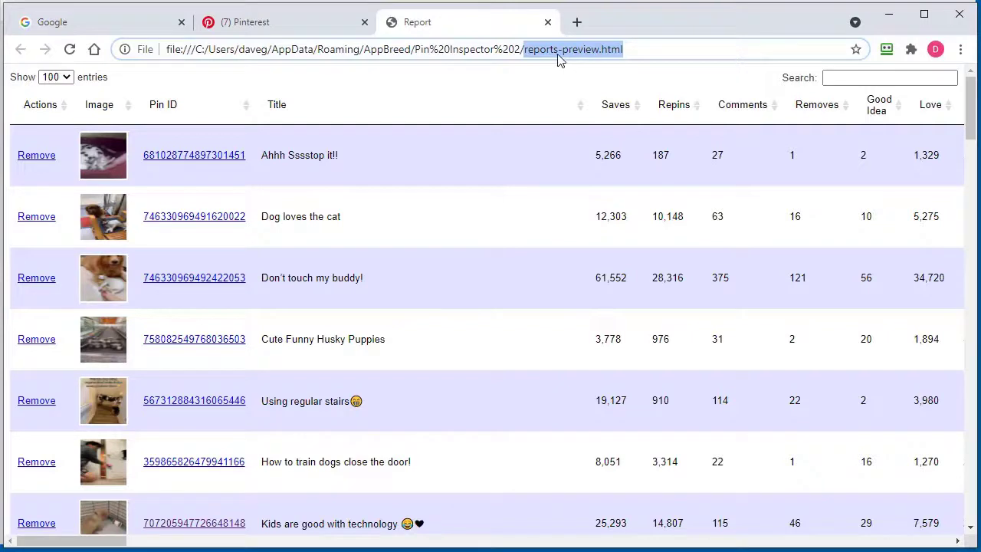
Step: Export the pins as an interactive HTML table file, table-report.html
left_click(888, 24)
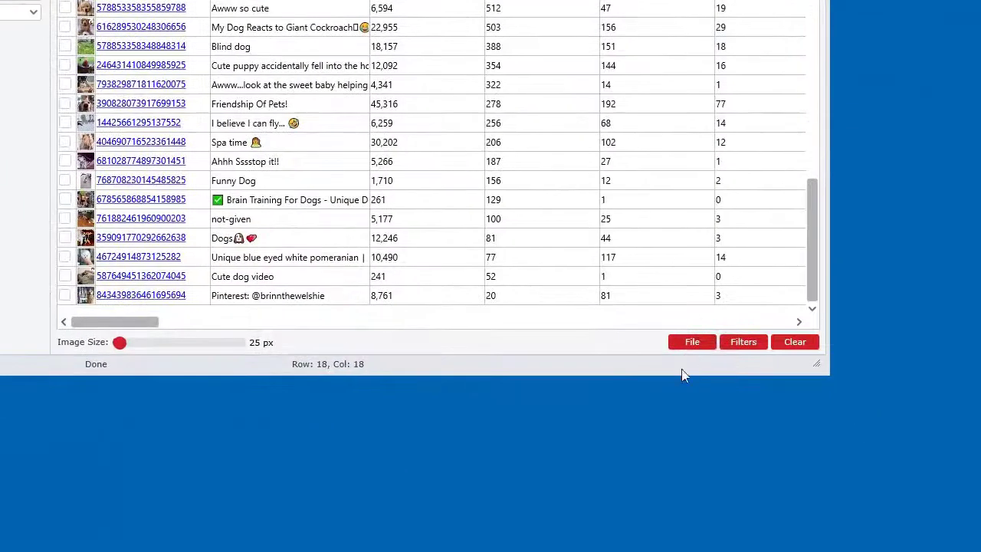
left_click(714, 381)
mouse_move(748, 509)
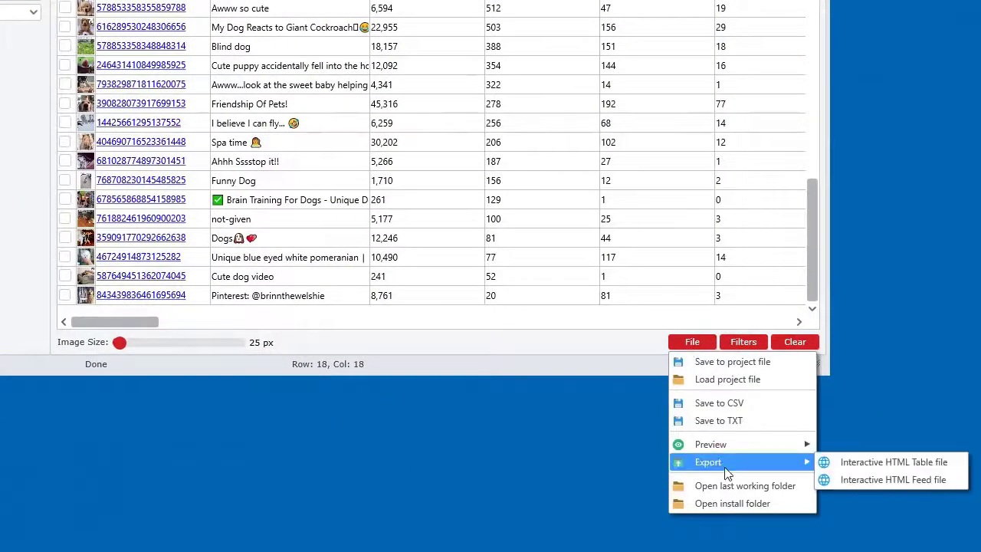
left_click(917, 463)
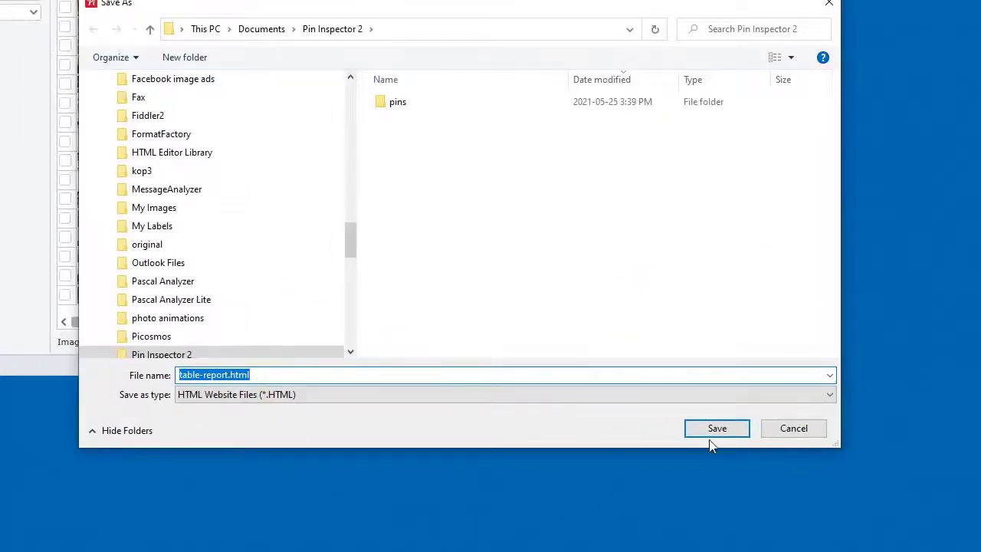
left_click(712, 441)
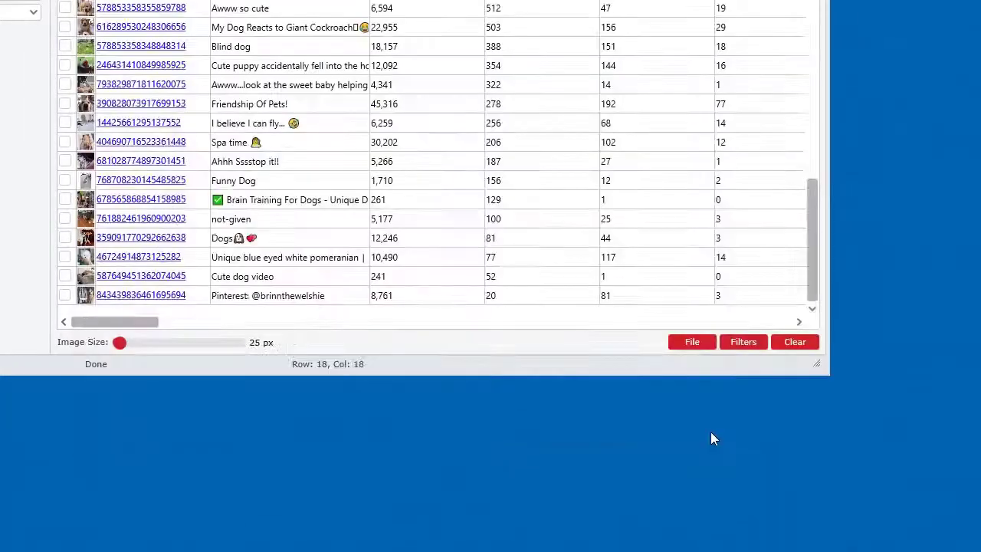
Step: Open table-report.html from the last working folder in the browser
left_click(692, 343)
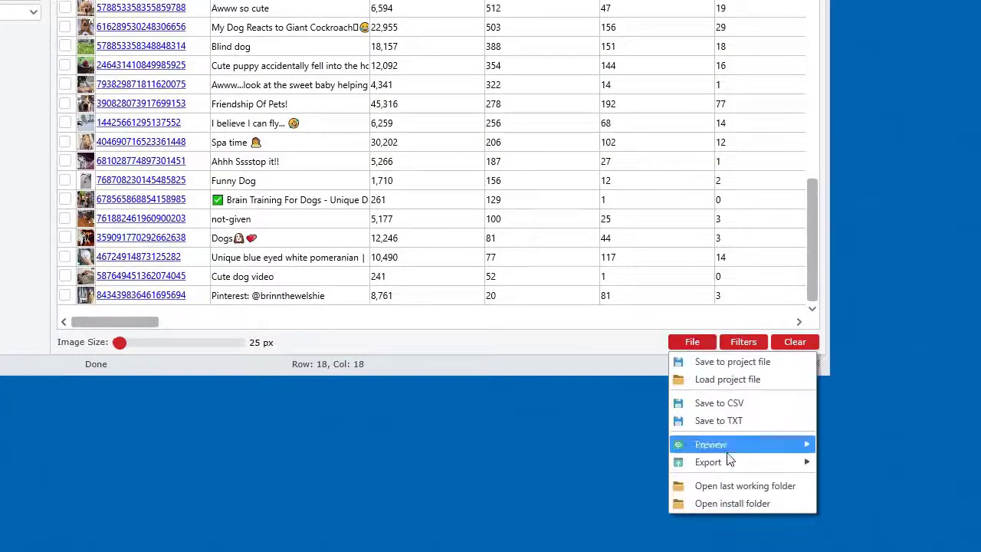
left_click(732, 490)
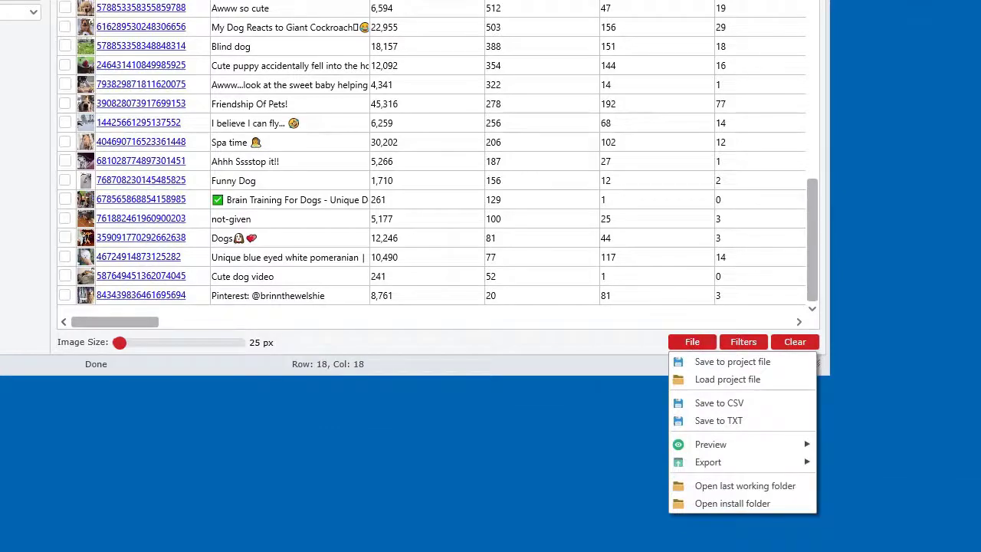
left_click(732, 485)
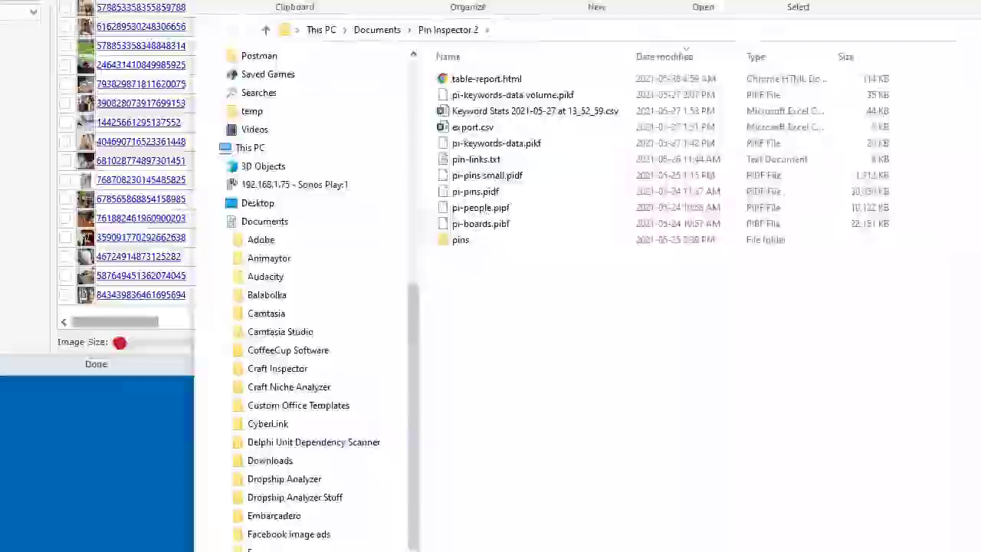
double_click(221, 115)
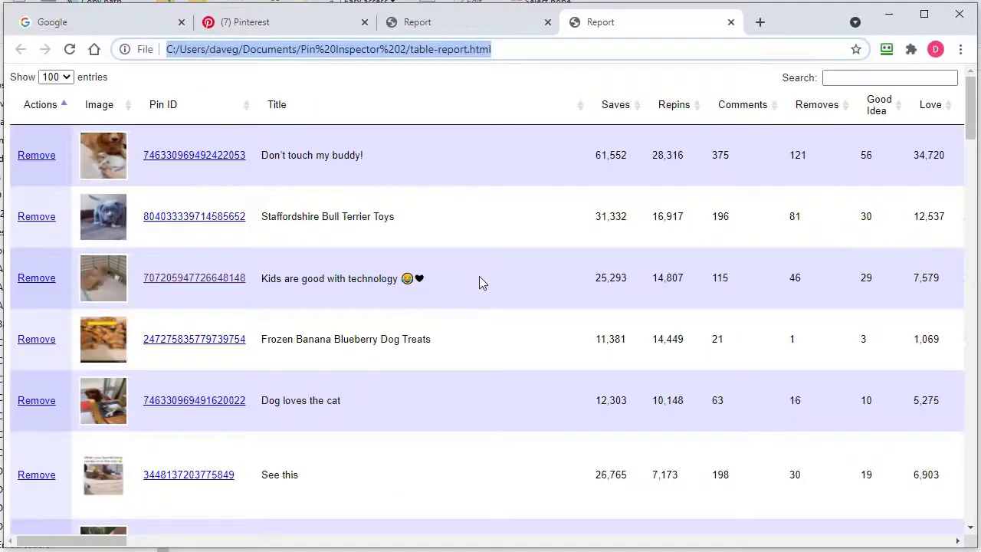
Step: Preview the pins table as an interactive HTML feed in Chrome
left_click(887, 15)
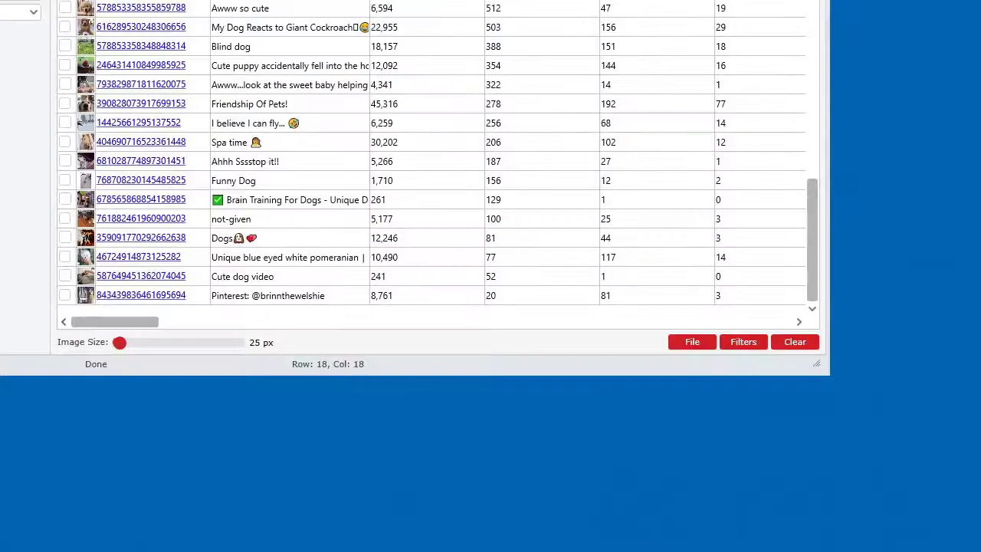
right_click(379, 98)
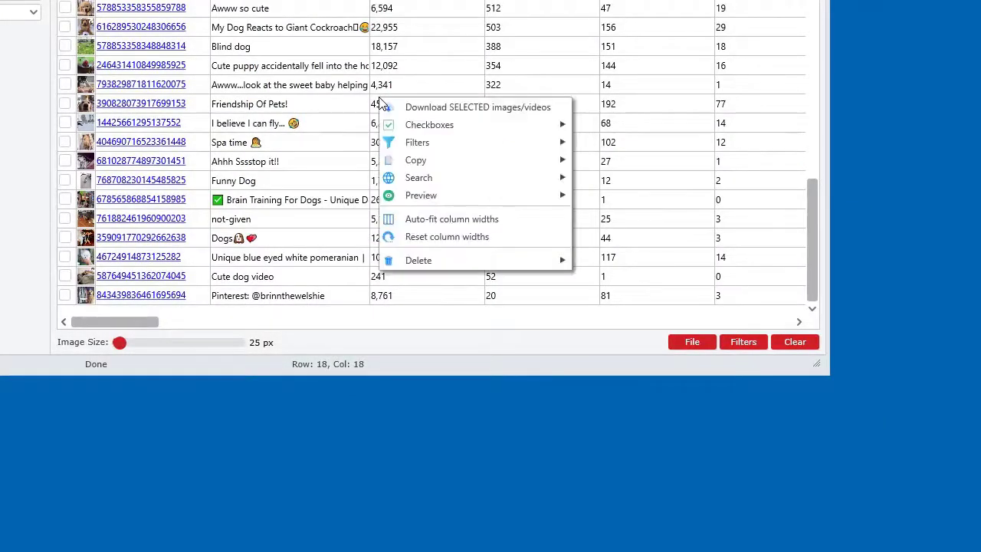
mouse_move(433, 196)
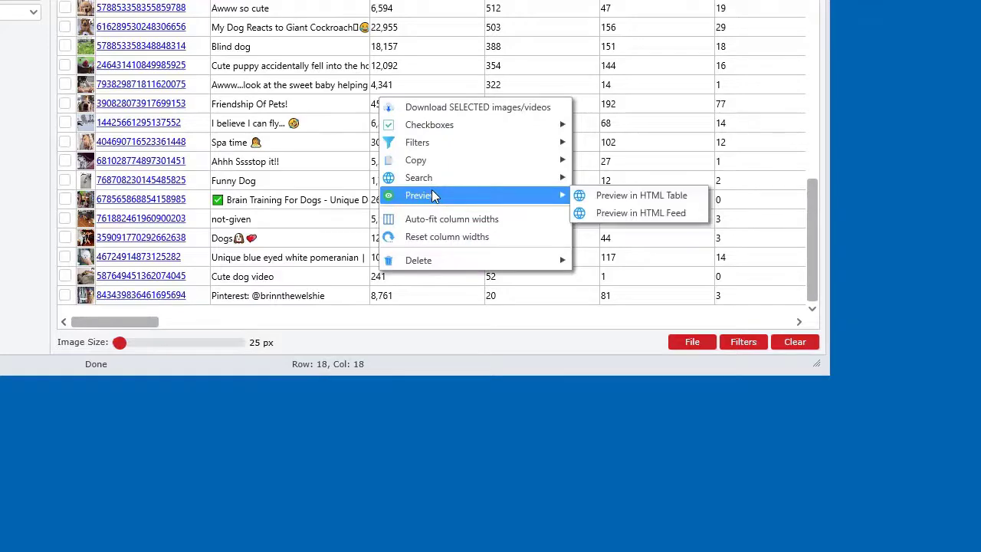
left_click(640, 213)
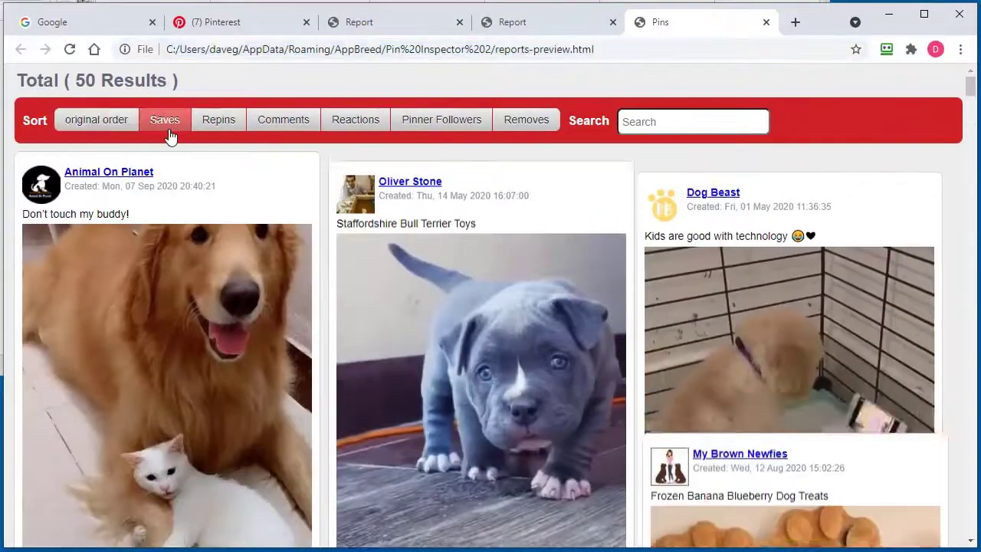
Step: Sort the pin feed by Saves and scroll through the pin cards
left_click(165, 124)
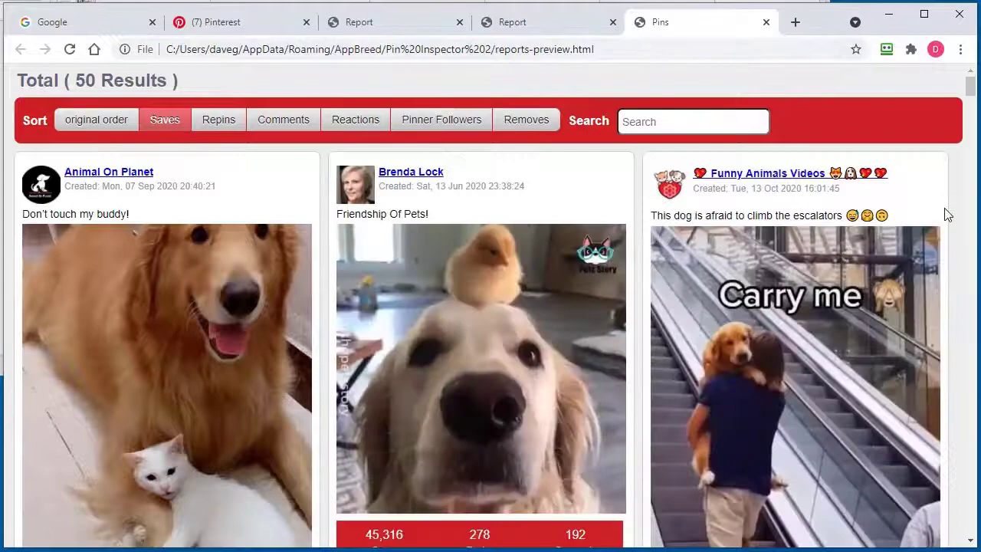
scroll(946, 213, "down", 8)
scroll(690, 372, "down", 11)
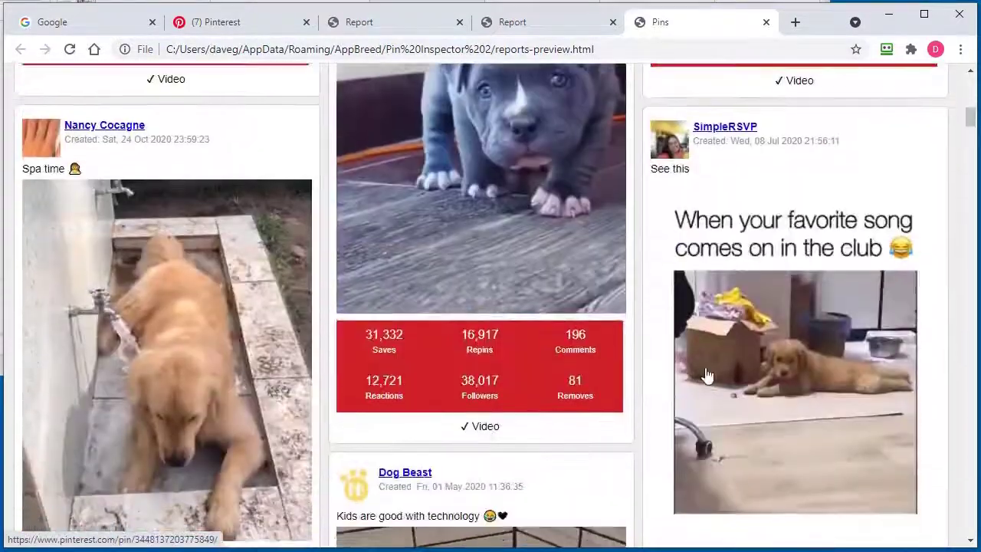
scroll(672, 351, "up", 17)
scroll(512, 319, "up", 2)
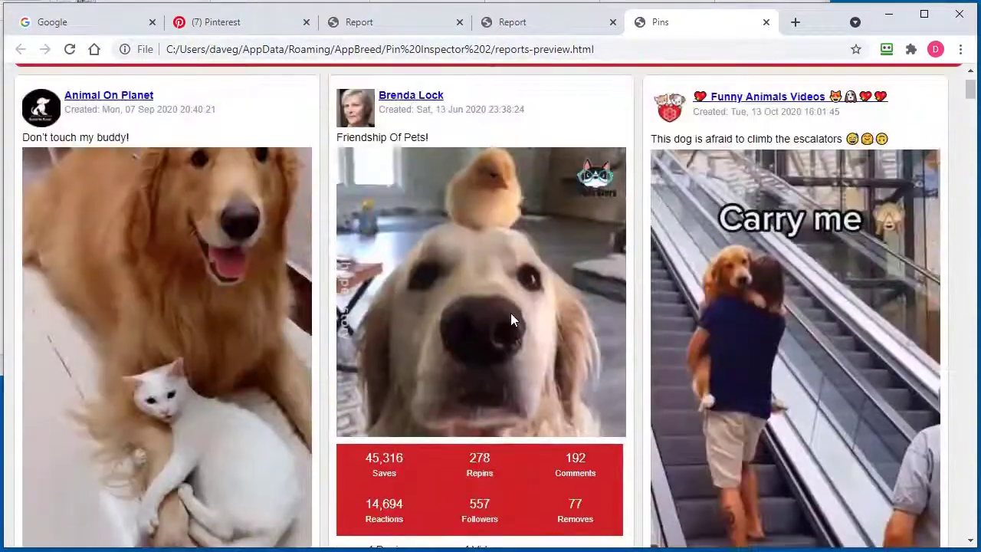
scroll(407, 278, "down", 5)
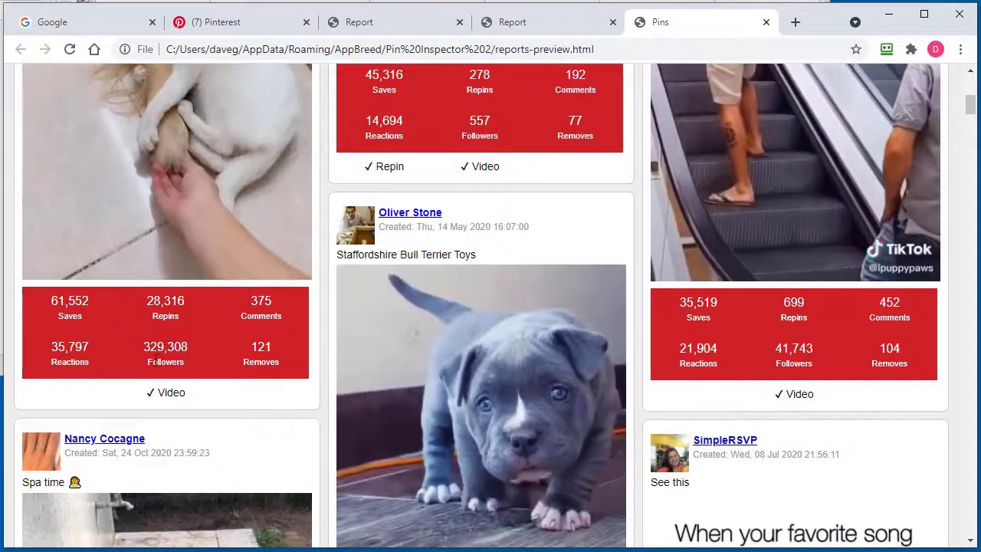
left_click_drag(213, 395, 110, 411)
left_click(208, 404)
scroll(230, 396, "up", 3)
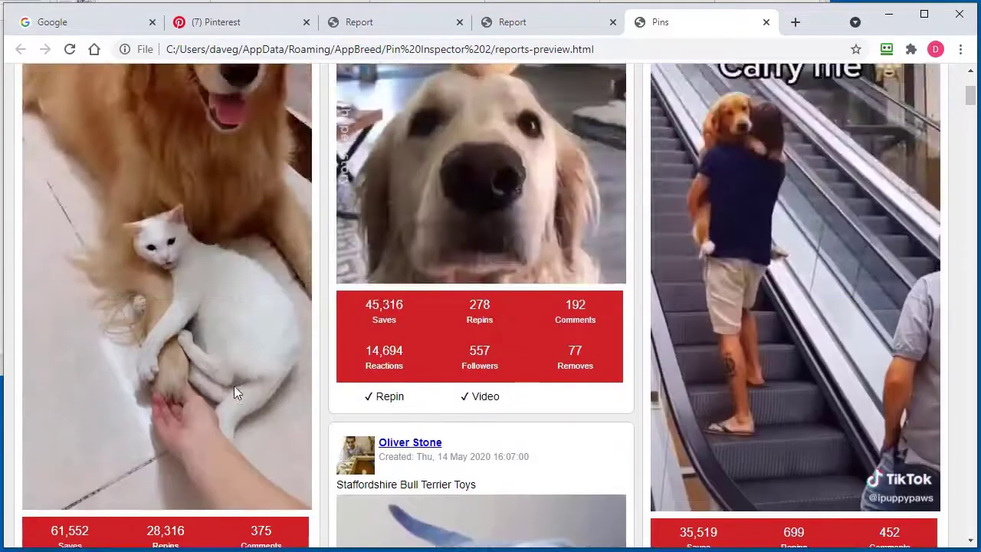
scroll(236, 392, "up", 3)
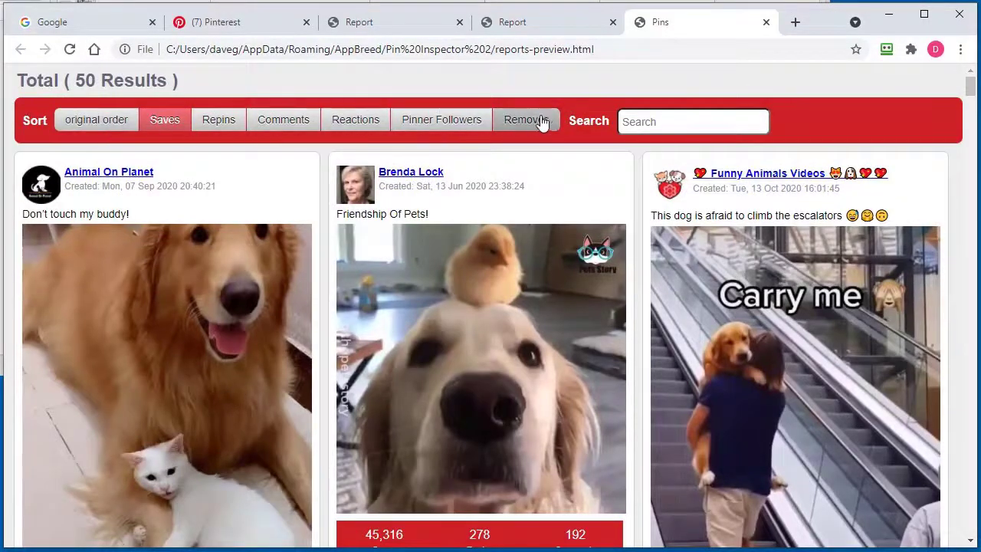
Step: Try original order, Saves, Repins, Comments, Reactions, Pinner Followers and Removes sorts, ending on Comments
left_click(94, 121)
left_click(164, 120)
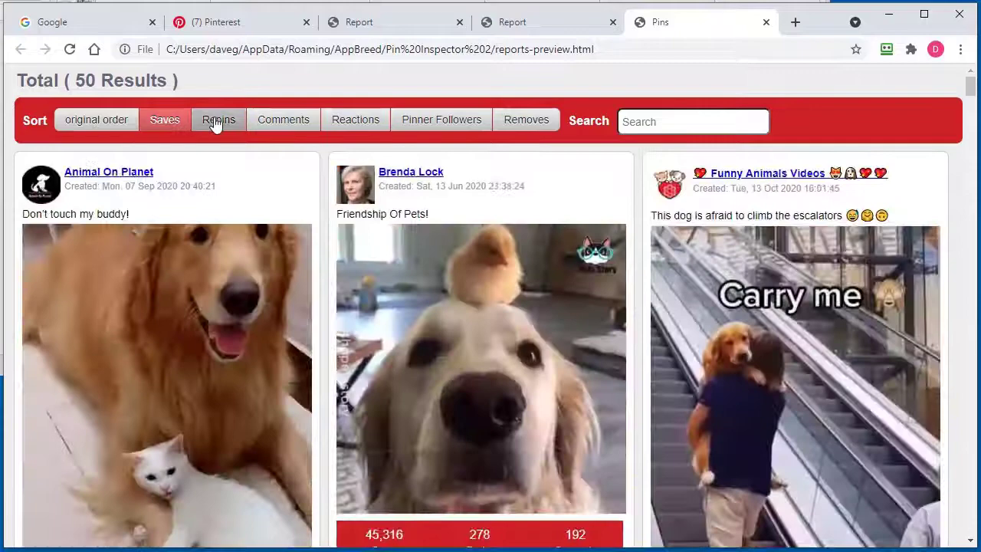
left_click(218, 122)
left_click(306, 123)
left_click(371, 123)
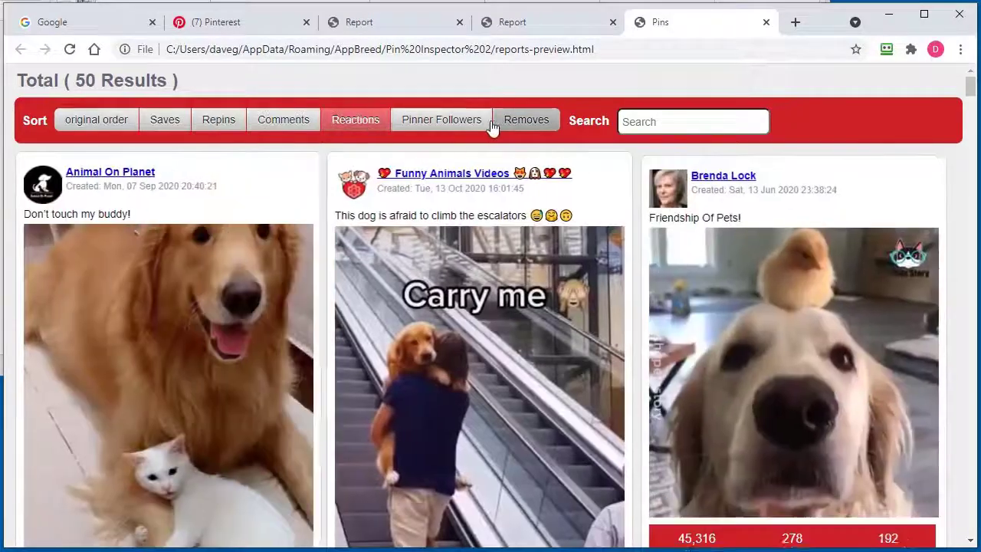
left_click(488, 124)
left_click(516, 126)
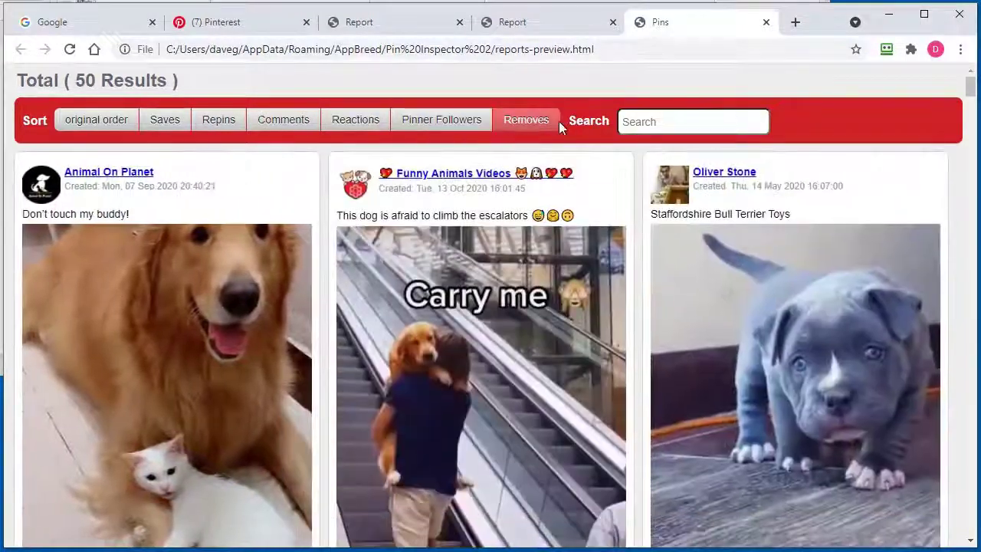
left_click(293, 120)
scroll(947, 176, "down", 6)
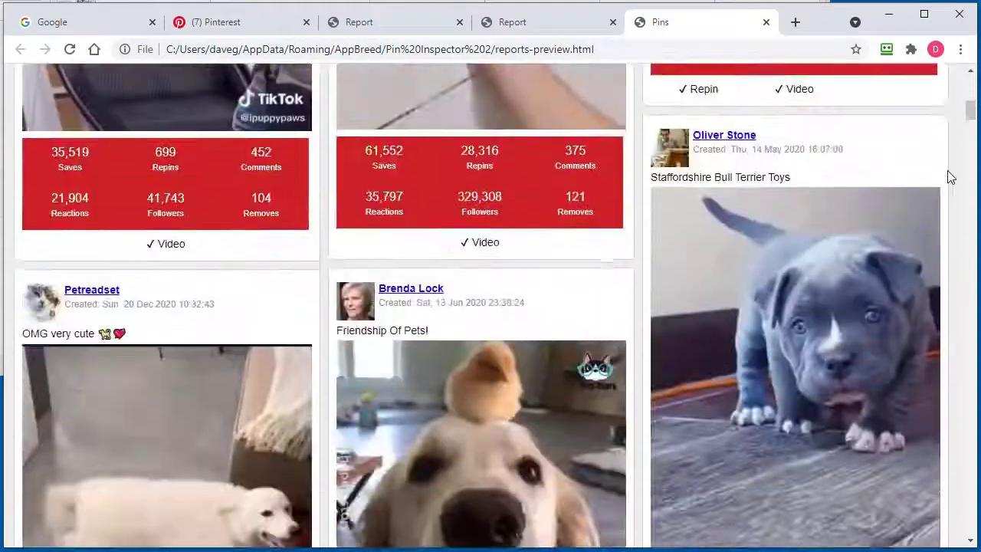
scroll(947, 176, "up", 6)
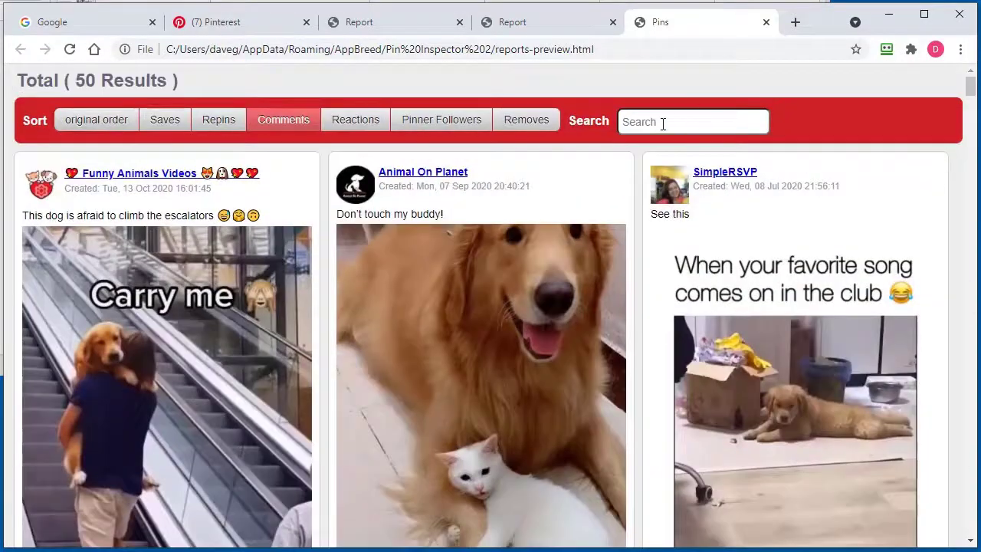
Step: Filter the pin feed by 'buddy' and check the matching captions
left_click(660, 121)
type("b")
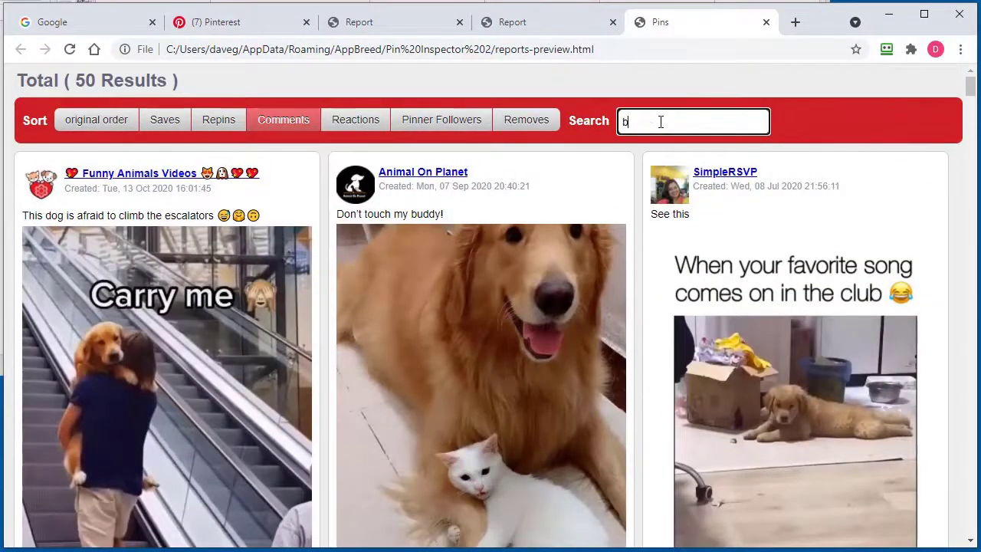
type("uddy")
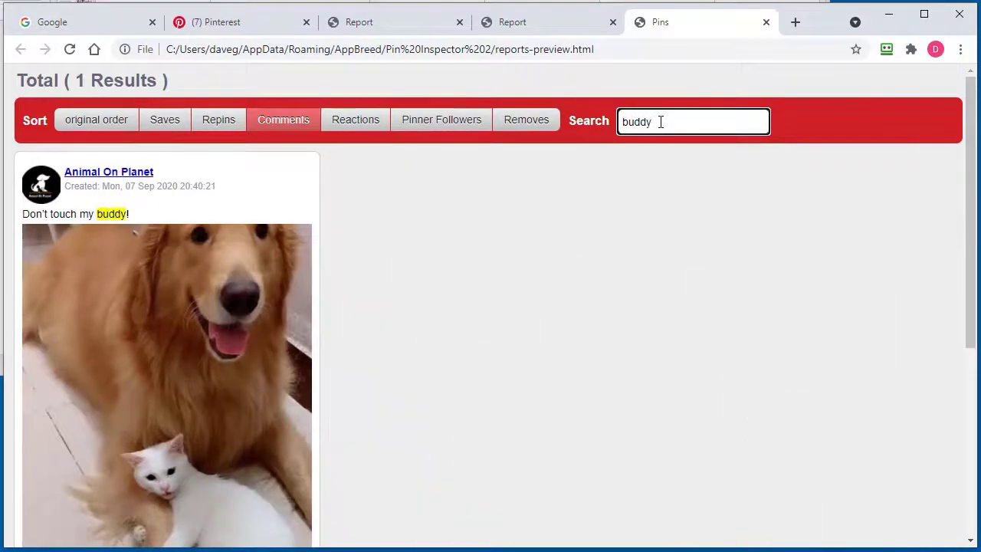
scroll(584, 267, "down", 3)
scroll(584, 266, "up", 3)
left_click_drag(129, 214, 85, 214)
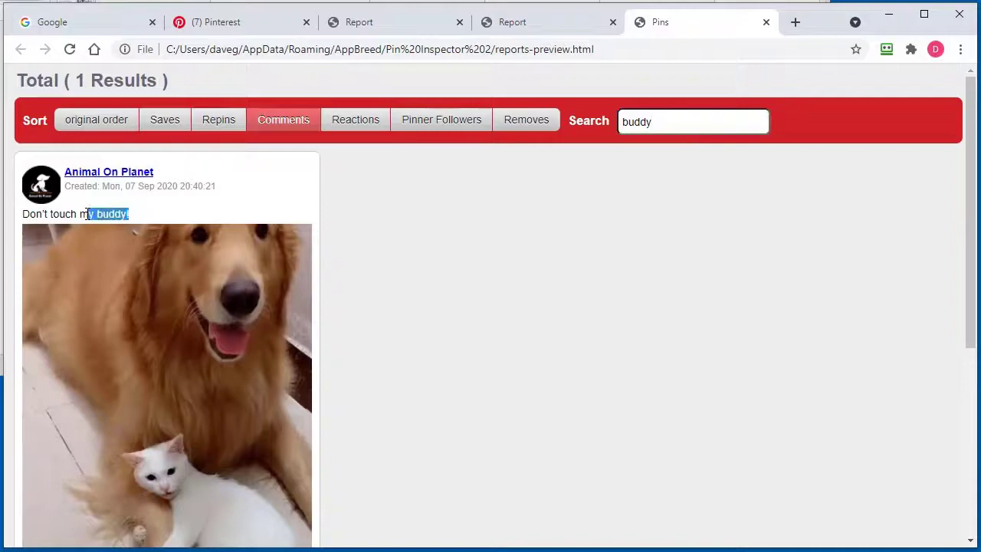
left_click(213, 208)
Step: Replace the search with 'dog' (30 results), then delete it to restore all 50 pins
left_click_drag(680, 128, 600, 138)
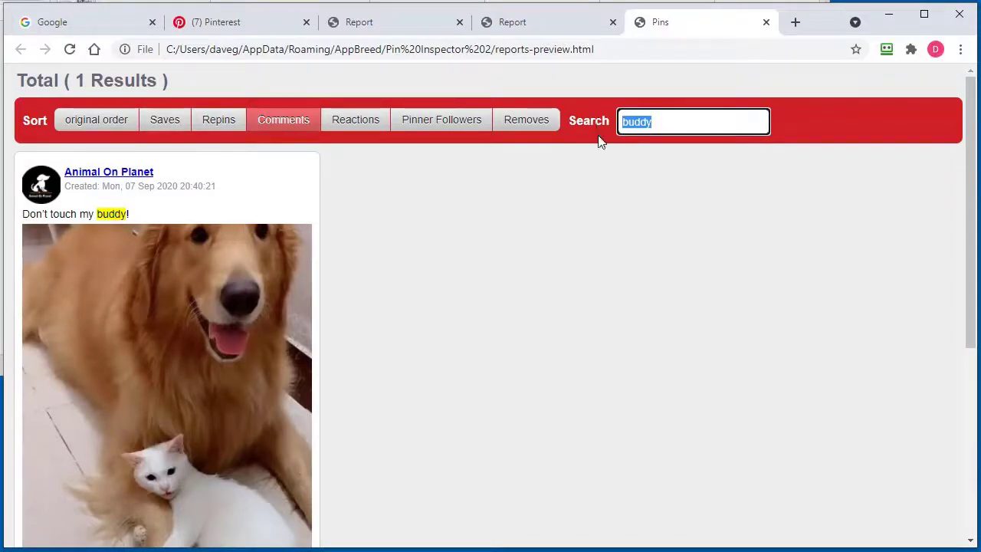
type("dog")
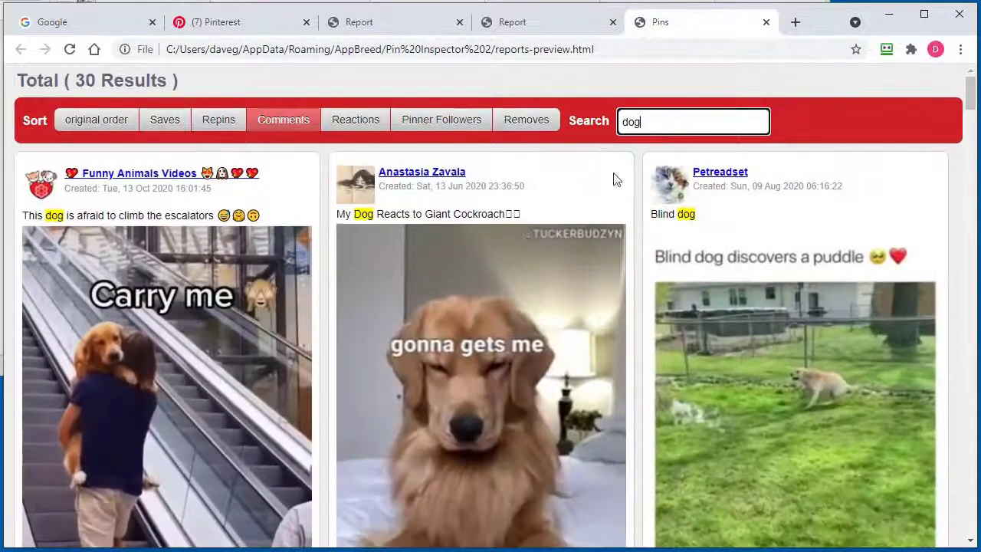
scroll(613, 178, "down", 4)
scroll(614, 179, "up", 4)
left_click_drag(690, 129, 620, 130)
key("BackSpace")
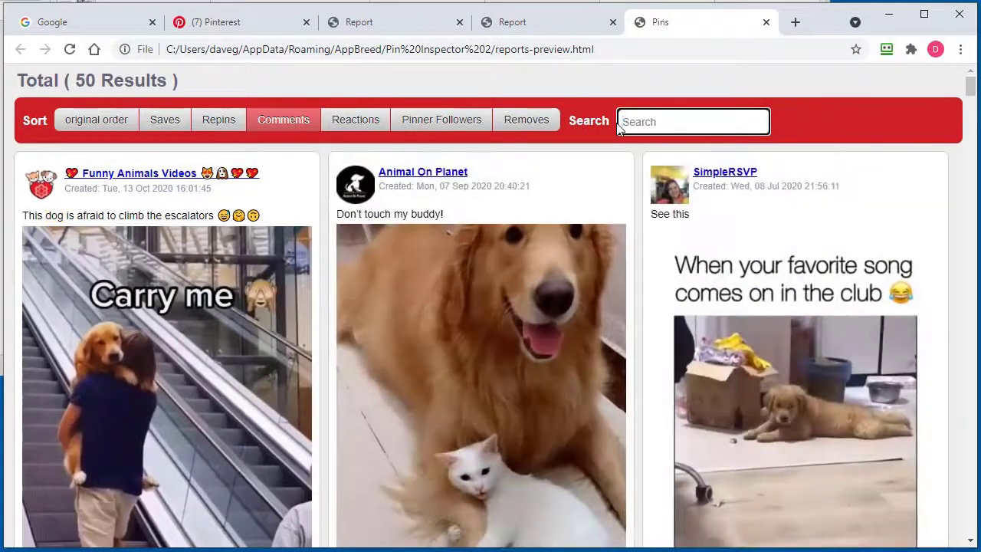
Step: Filter by 'dog' once more and clear it again, then check the report's local file path
left_click_drag(97, 81, 75, 81)
left_click(704, 127)
type("dog")
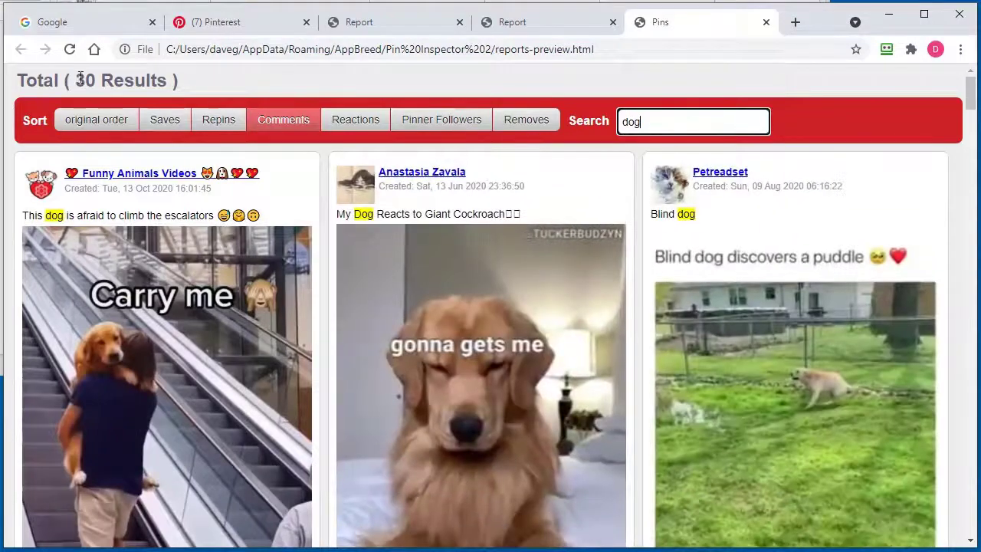
left_click_drag(636, 122, 625, 122)
key("BackSpace")
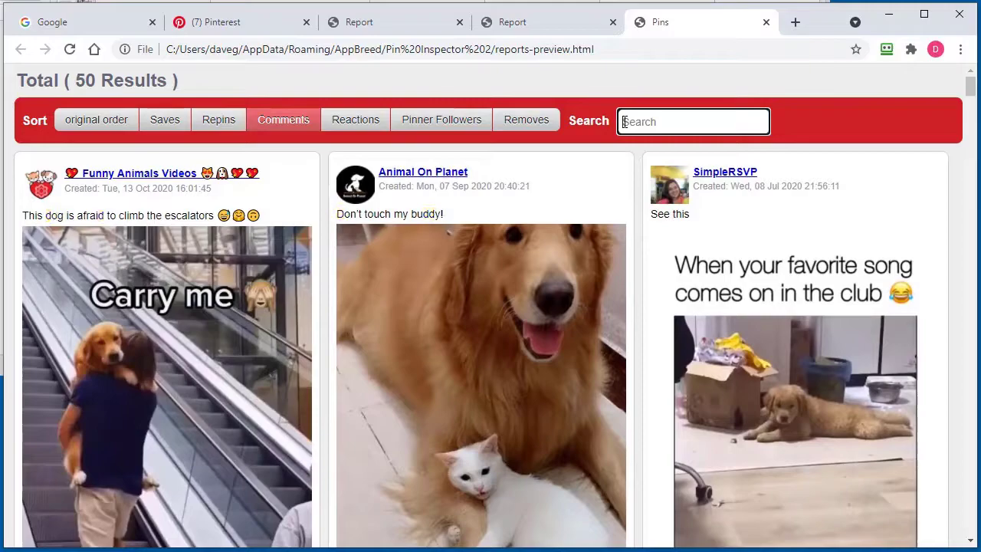
left_click(595, 48)
scroll(692, 322, "down", 15)
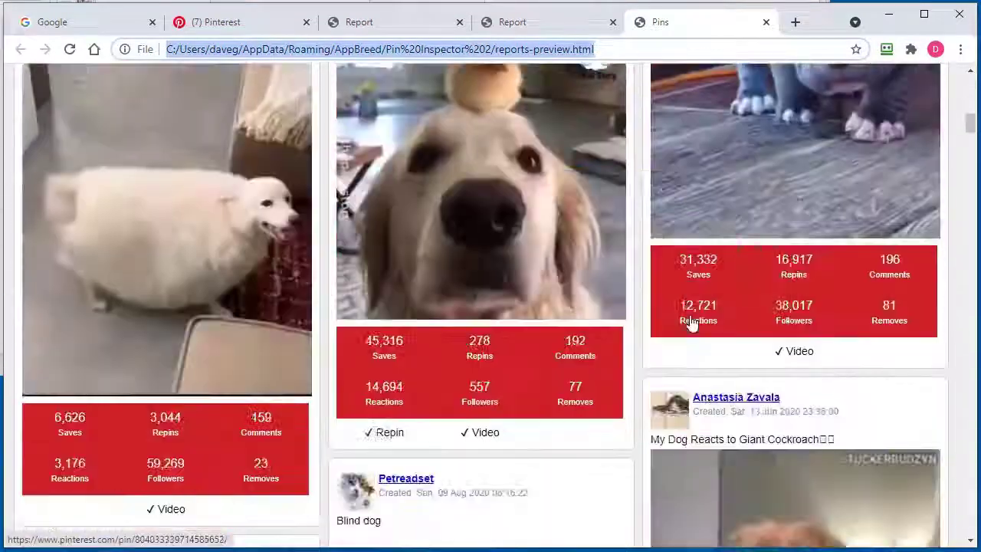
scroll(692, 322, "up", 15)
Step: Export the pins as an interactive HTML feed saved as feed-report.html (91 KB) in Pin Inspector 2
left_click(889, 16)
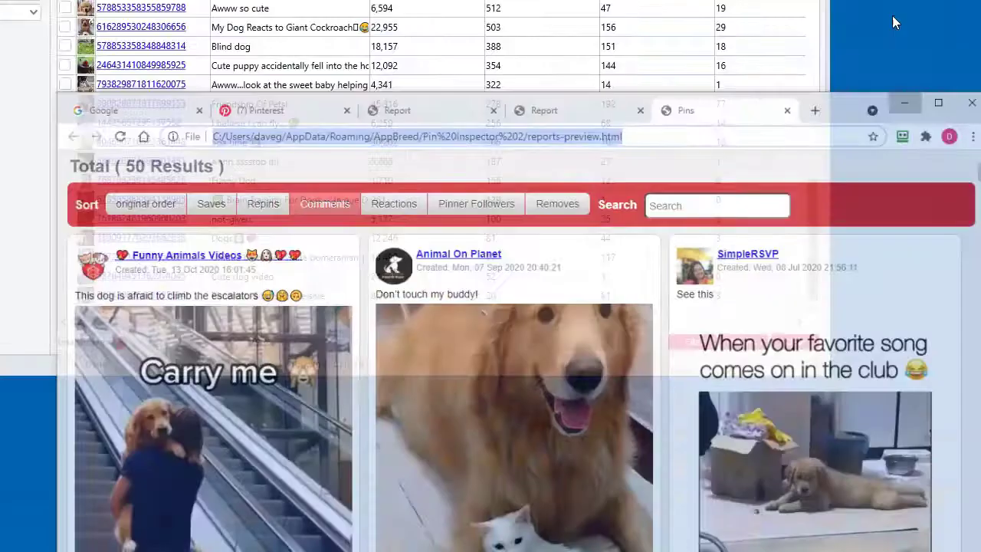
left_click(692, 341)
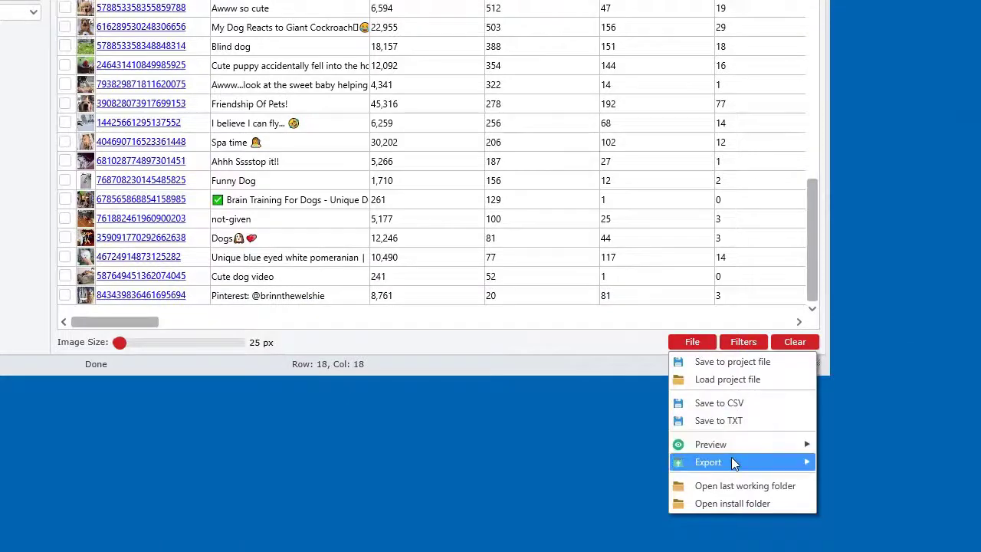
mouse_move(731, 463)
left_click(863, 479)
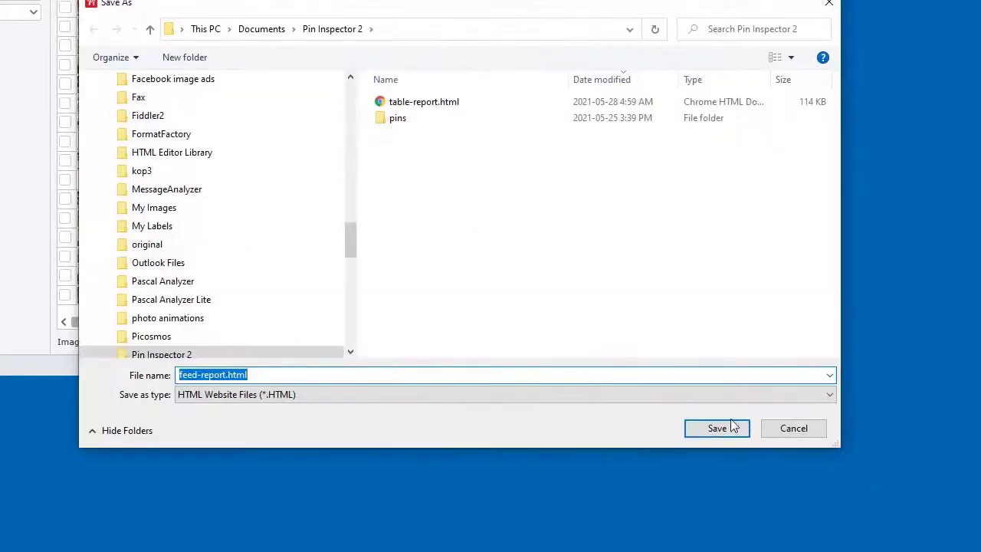
left_click(731, 422)
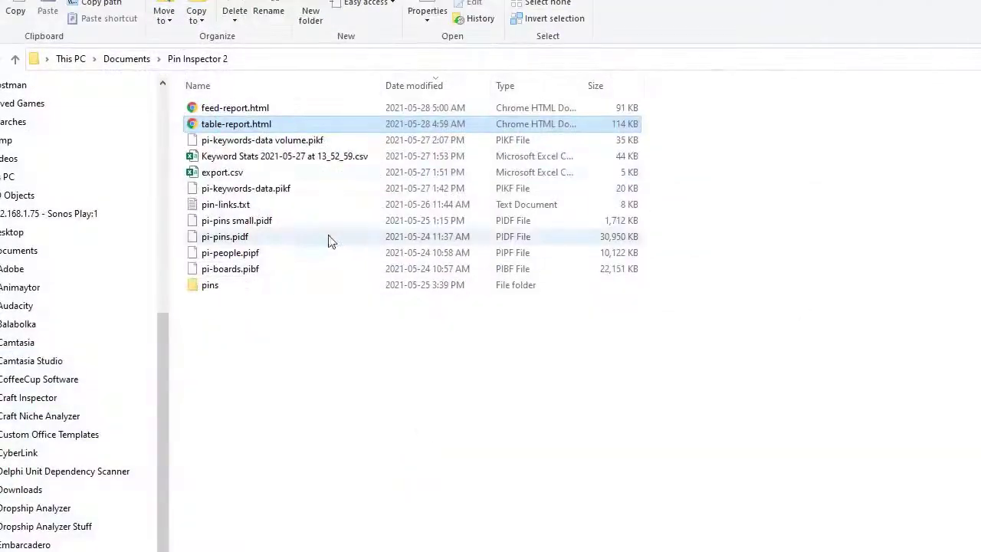
left_click(242, 108)
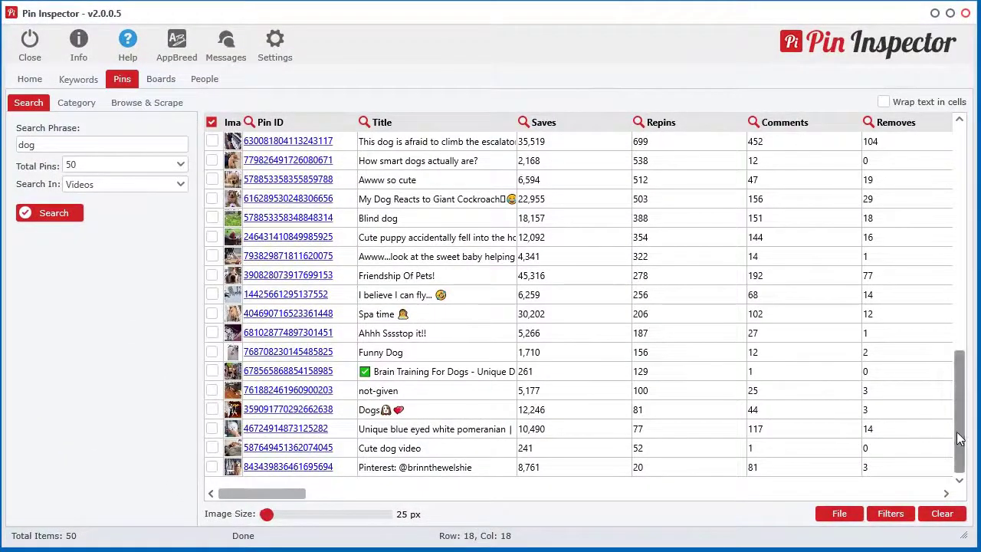
left_click_drag(959, 433, 959, 213)
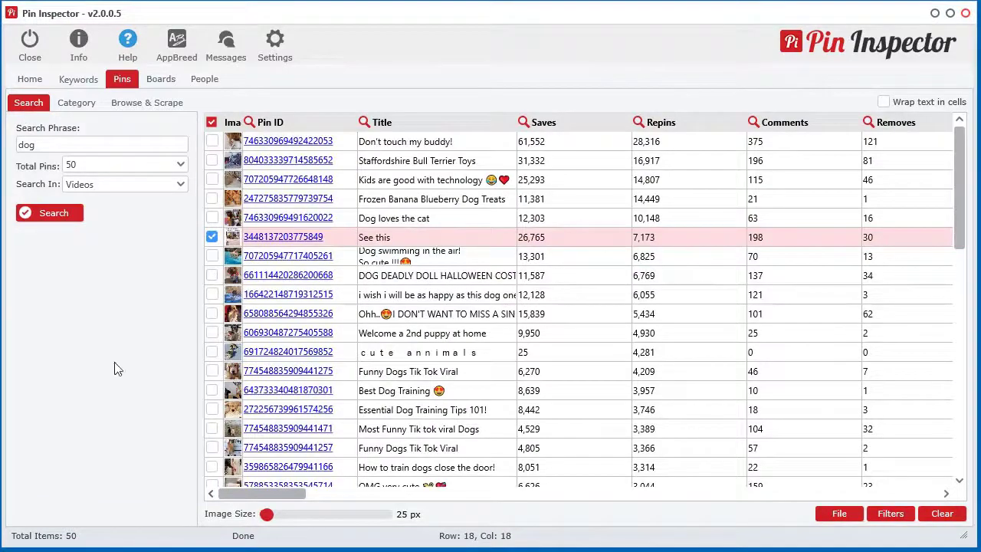